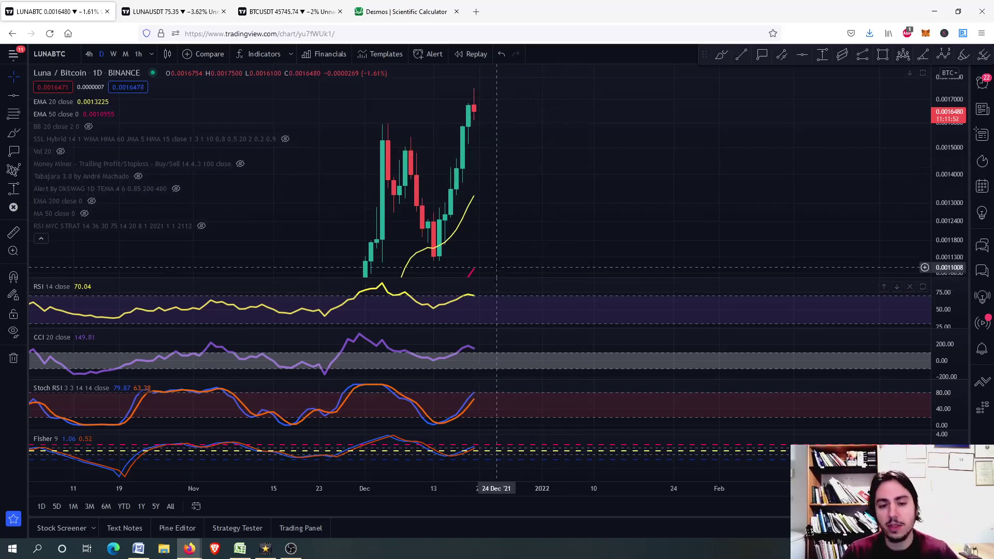
- In the enlarged RSI pane, circle the December and later RSI peaks and join them in cyan
{"action": "double_click", "coordinate": [497, 311]}
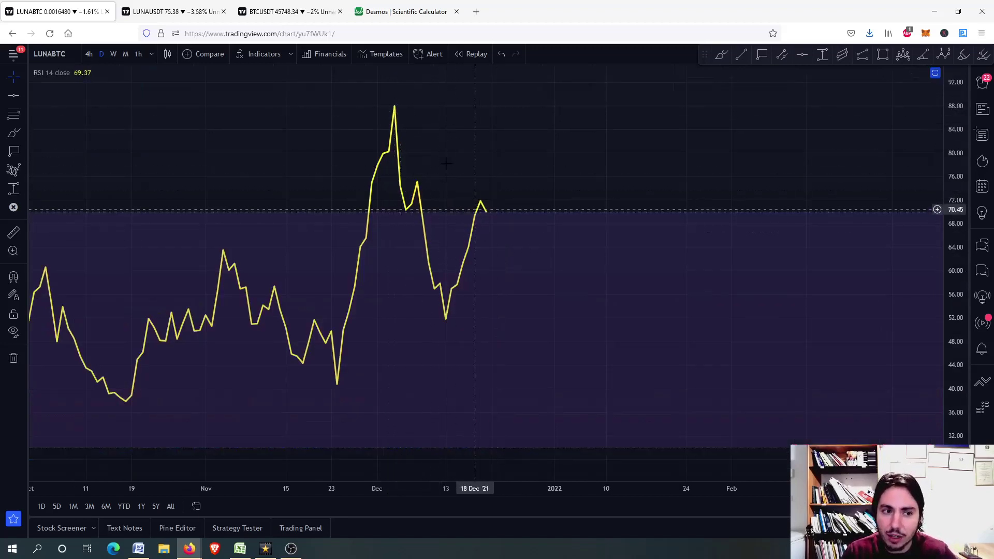
{"action": "left_click", "coordinate": [720, 54]}
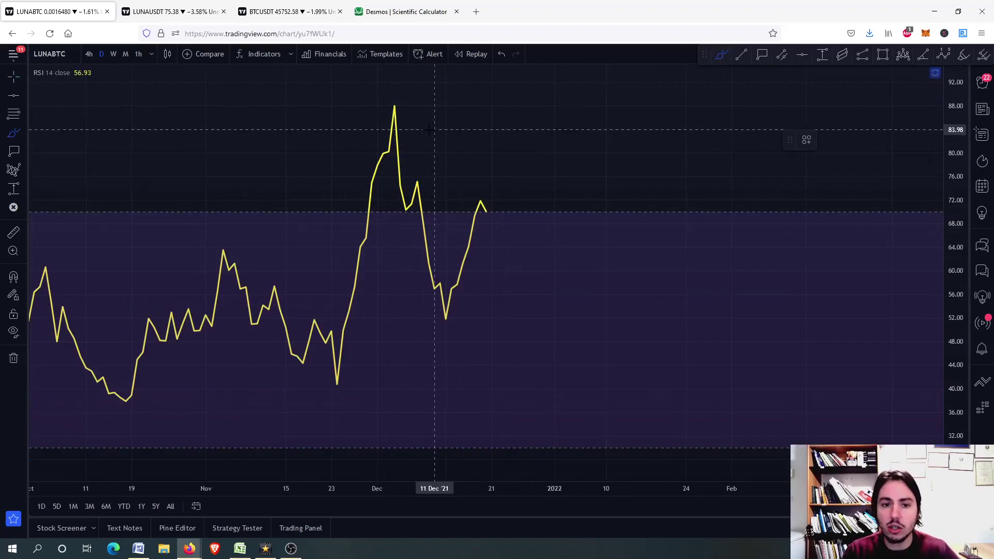
{"action": "left_click_drag", "start_coordinate": [393, 103], "coordinate": [395, 104]}
{"action": "left_click_drag", "start_coordinate": [482, 195], "coordinate": [475, 204]}
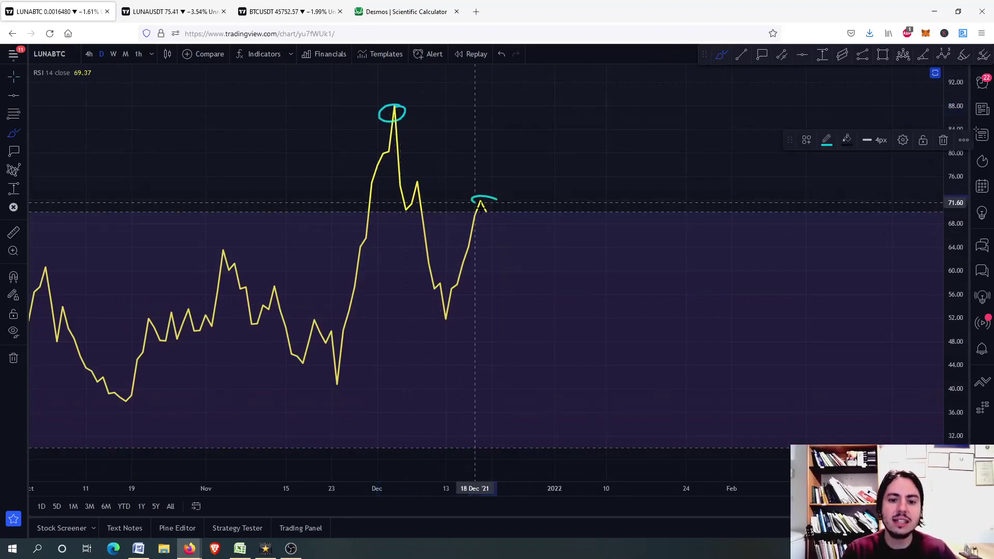
{"action": "left_click_drag", "start_coordinate": [395, 113], "coordinate": [489, 203]}
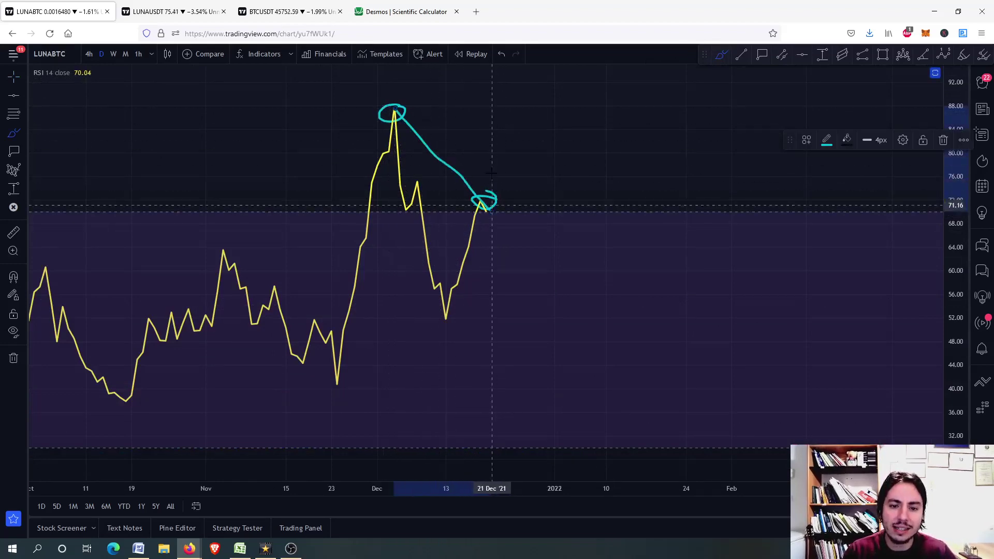
- Circle the early-December and latest price highs and connect them with a rising cyan line
{"action": "double_click", "coordinate": [893, 155]}
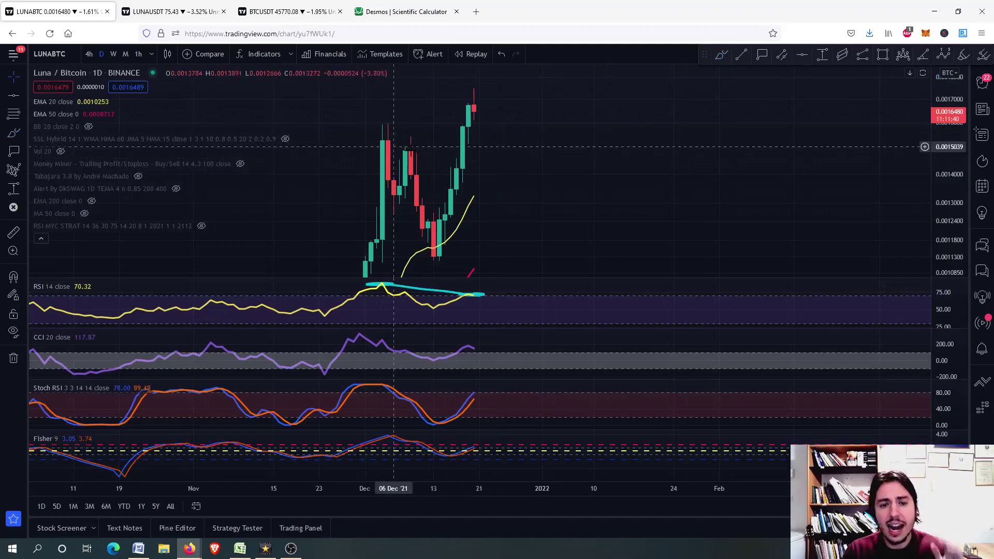
{"action": "left_click", "coordinate": [721, 55]}
{"action": "mouse_move", "coordinate": [404, 124]}
{"action": "left_mouse_down"}
{"action": "mouse_move", "coordinate": [418, 141]}
{"action": "mouse_move", "coordinate": [388, 125]}
{"action": "left_mouse_up"}
{"action": "left_click_drag", "start_coordinate": [474, 89], "coordinate": [485, 105]}
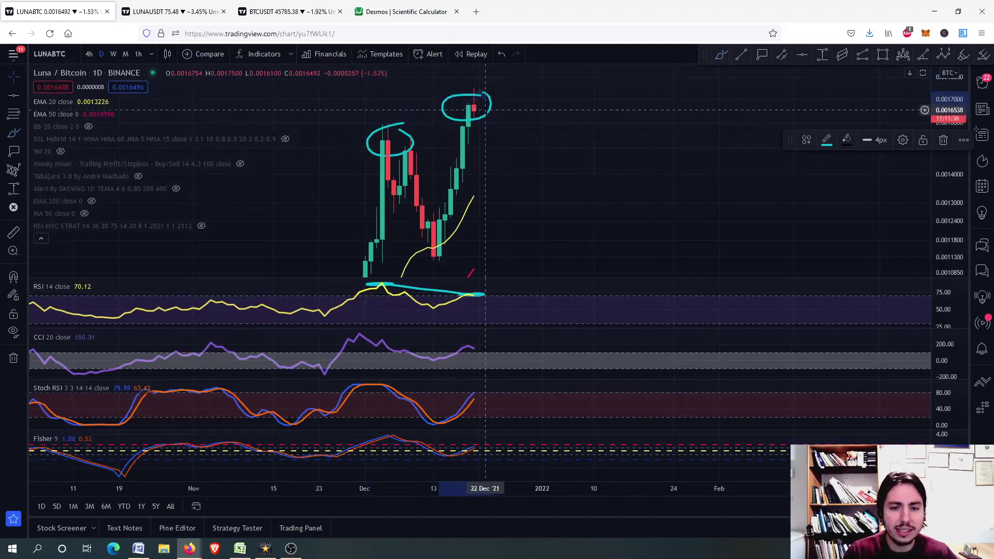
{"action": "left_click", "coordinate": [721, 55]}
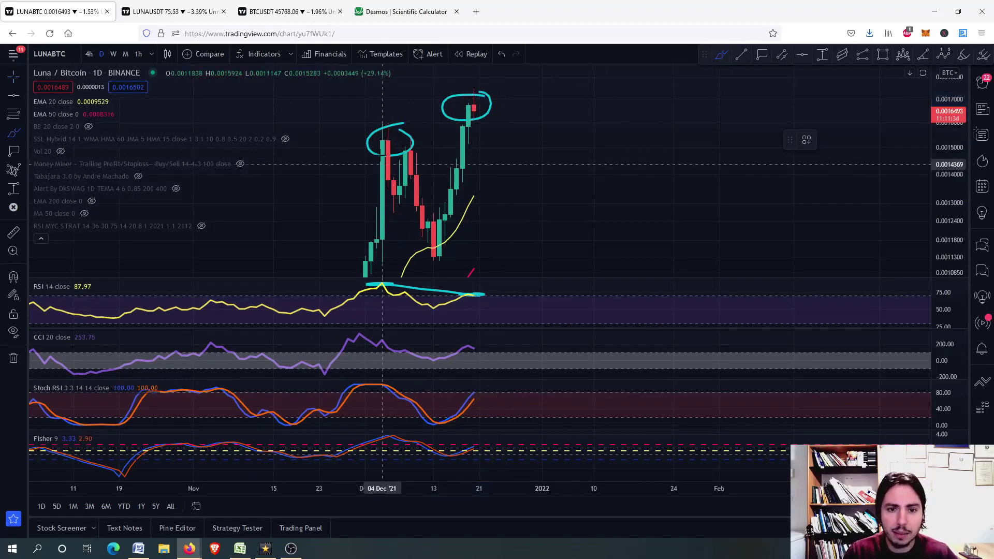
{"action": "left_click_drag", "start_coordinate": [388, 148], "coordinate": [480, 97]}
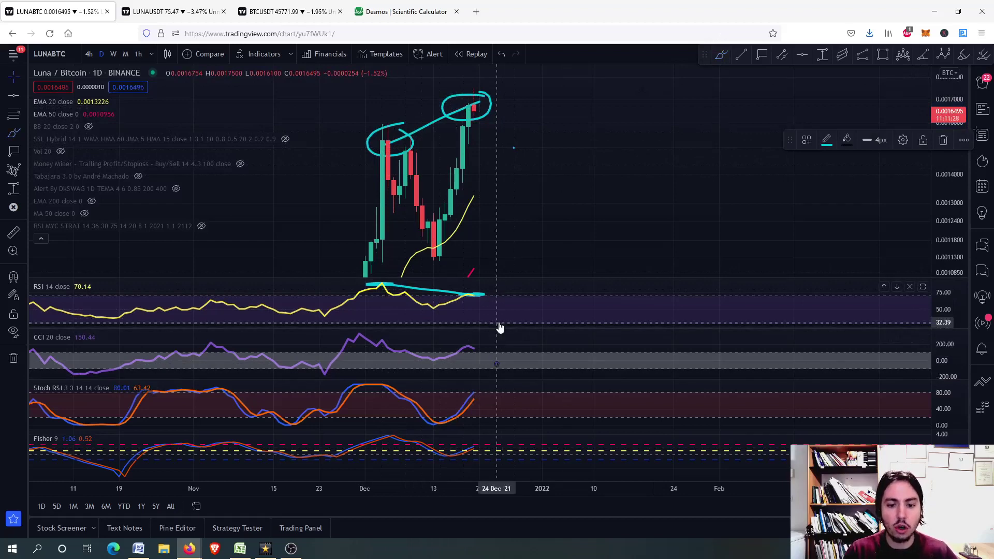
- Enlarge the CCI and Stoch RSI panes in turn to inspect them, restoring the layout after each
{"action": "double_click", "coordinate": [481, 360]}
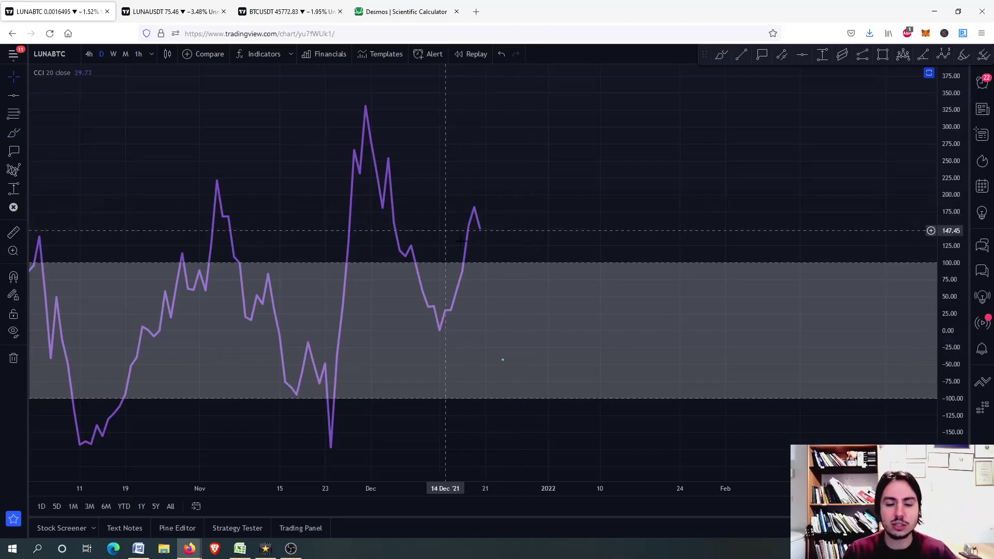
{"action": "double_click", "coordinate": [531, 246]}
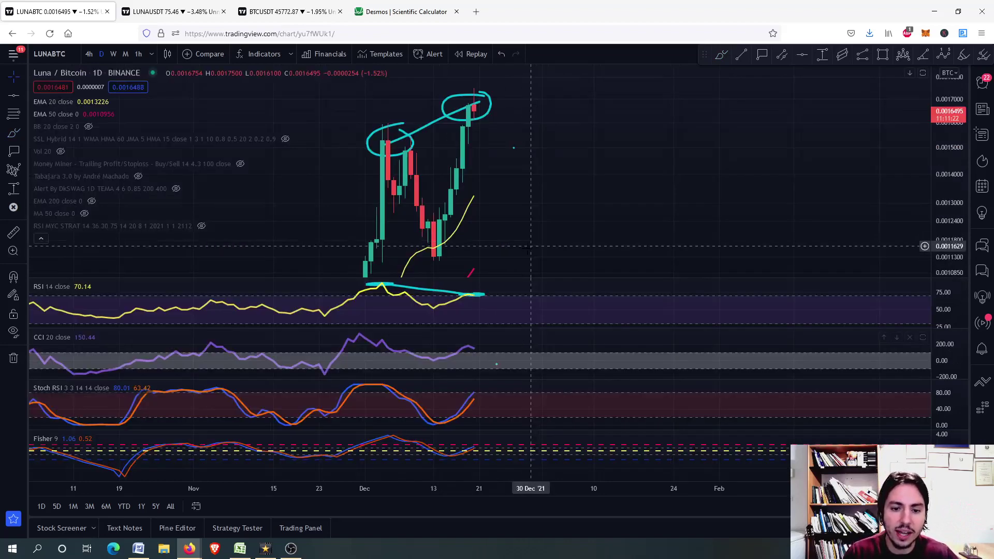
{"action": "double_click", "coordinate": [482, 403]}
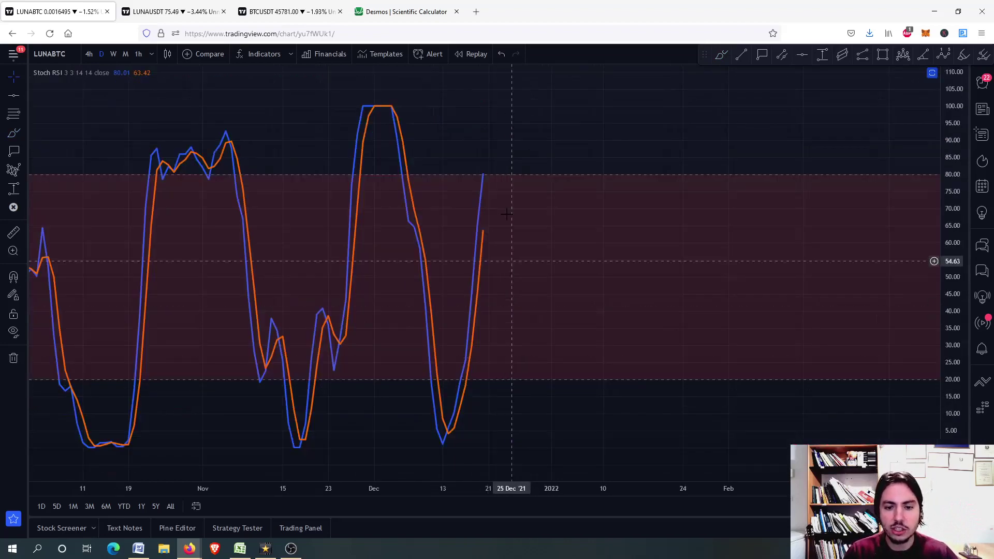
{"action": "double_click", "coordinate": [539, 228]}
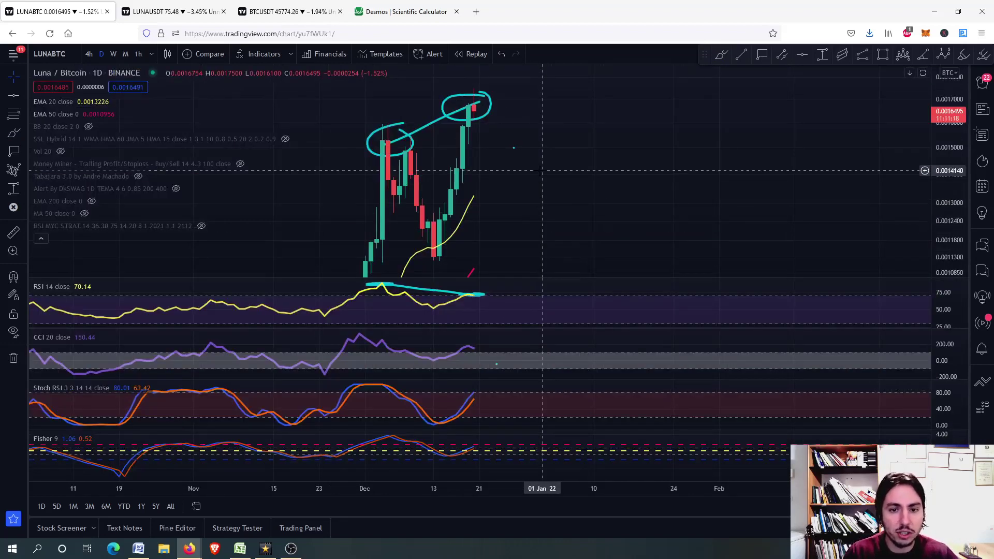
- Remove all drawings from the enlarged LUNA/BTC price pane
{"action": "double_click", "coordinate": [497, 236]}
{"action": "right_click", "coordinate": [497, 236]}
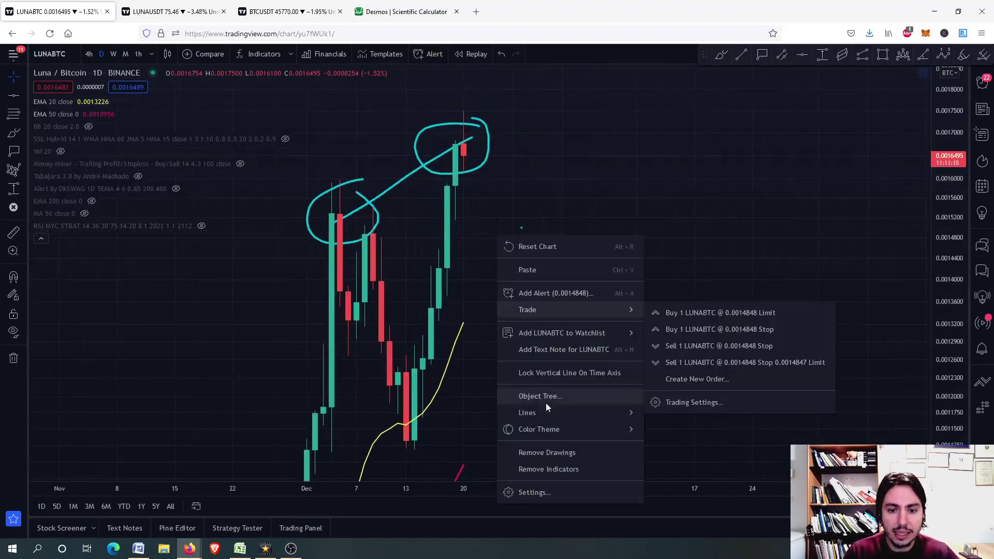
{"action": "left_click", "coordinate": [546, 448]}
{"action": "scroll", "coordinate": [453, 215], "scroll_direction": "down", "scroll_amount": 2}
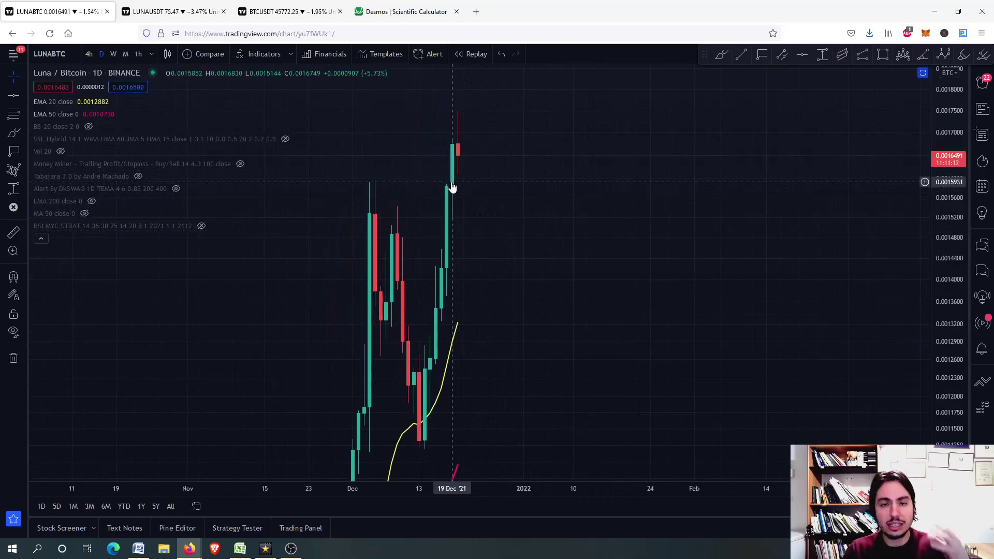
- Switch LUNA/BTC to weekly candles and draw a descending RSI trend line from the 2021 peak
{"action": "left_click", "coordinate": [114, 53]}
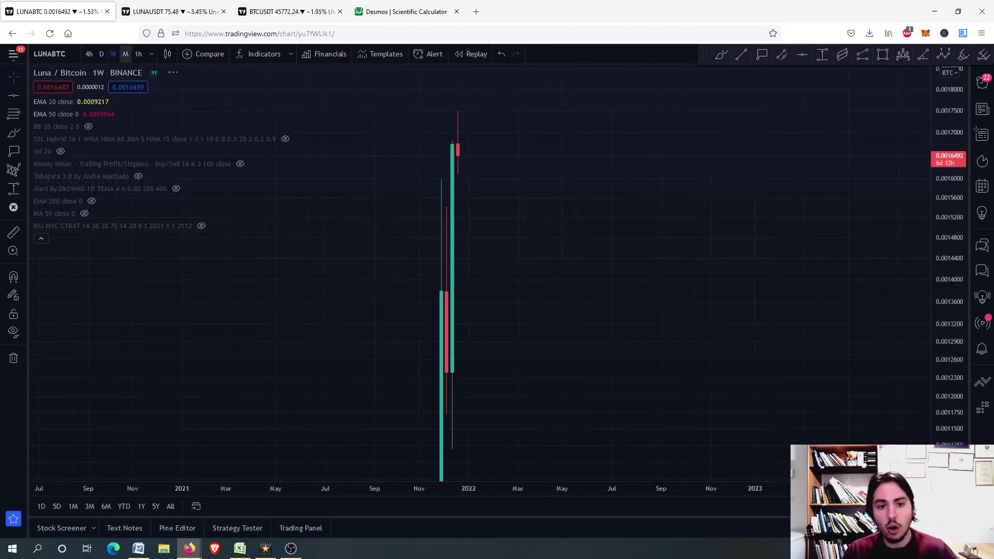
{"action": "double_click", "coordinate": [506, 232]}
{"action": "double_click", "coordinate": [507, 303]}
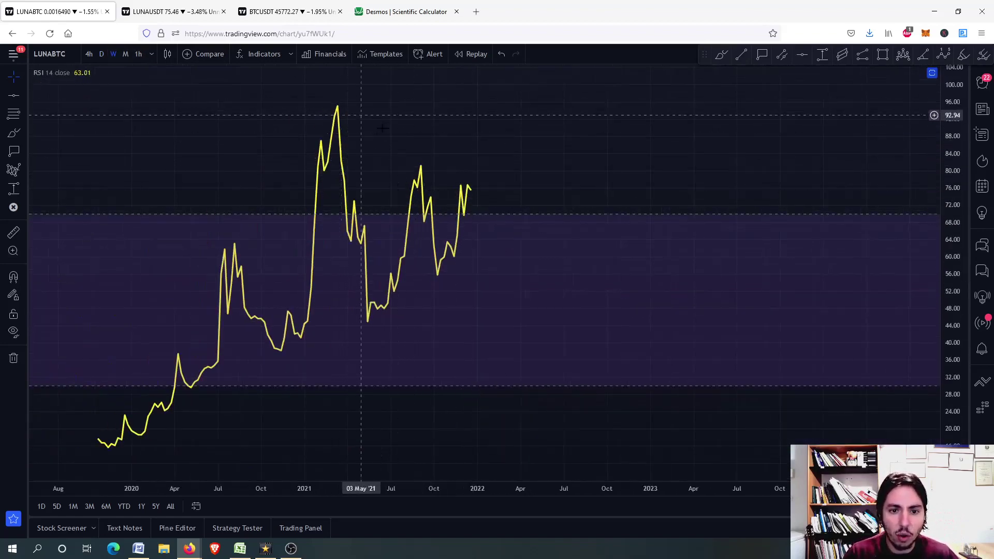
{"action": "left_click", "coordinate": [741, 62]}
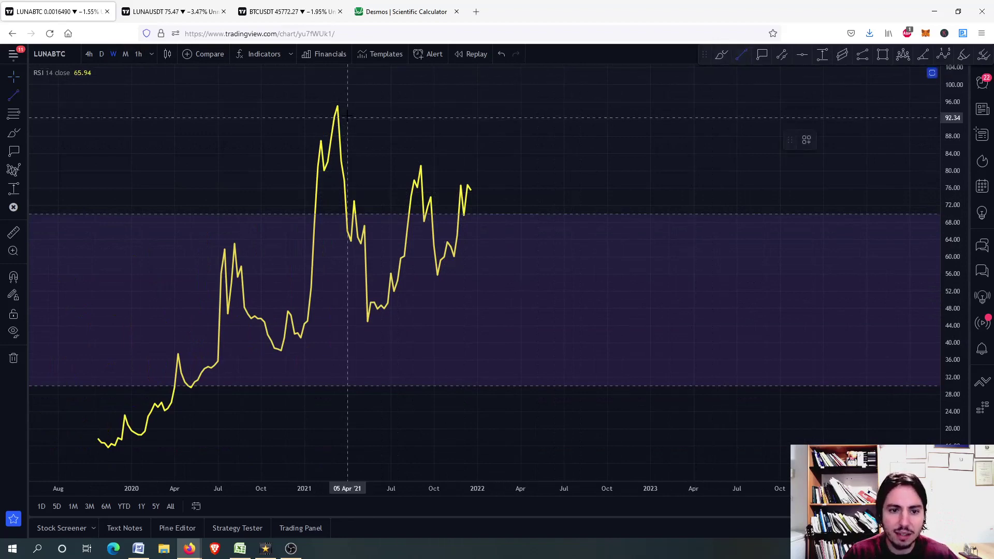
{"action": "left_click", "coordinate": [337, 107]}
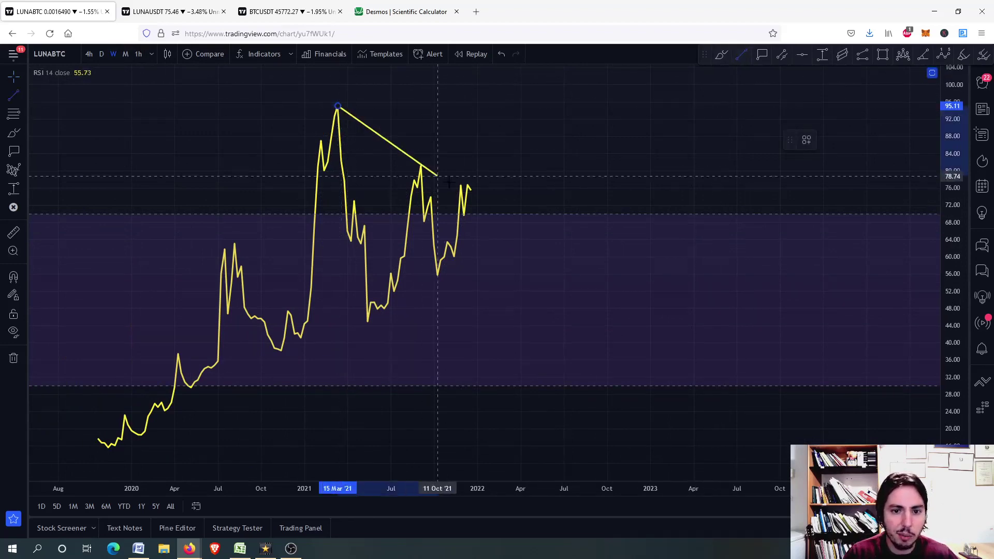
{"action": "left_click", "coordinate": [509, 223]}
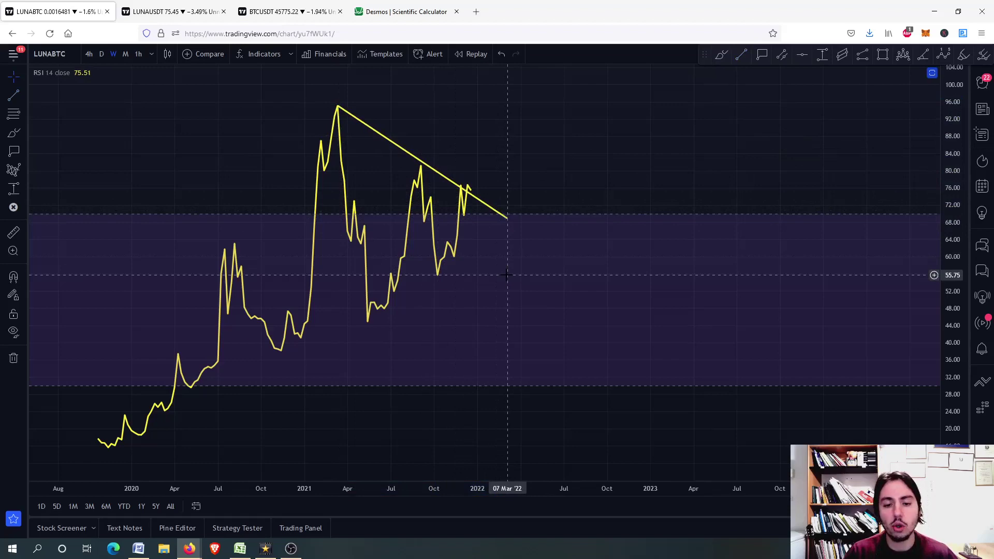
- Check the CCI pane, then enlarge the price pane and compress its scale to show earlier history
{"action": "double_click", "coordinate": [521, 273]}
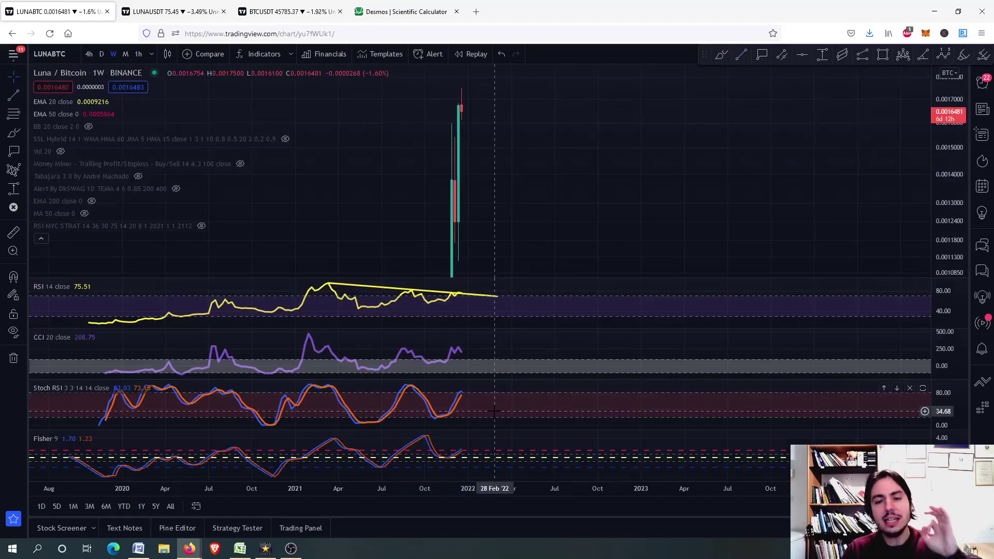
{"action": "double_click", "coordinate": [494, 357]}
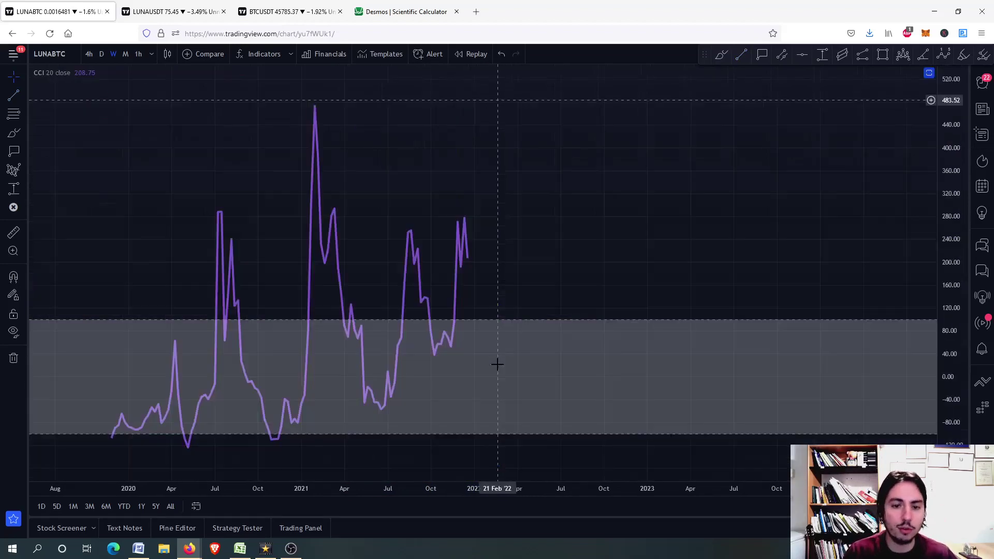
{"action": "double_click", "coordinate": [554, 255]}
{"action": "double_click", "coordinate": [458, 178]}
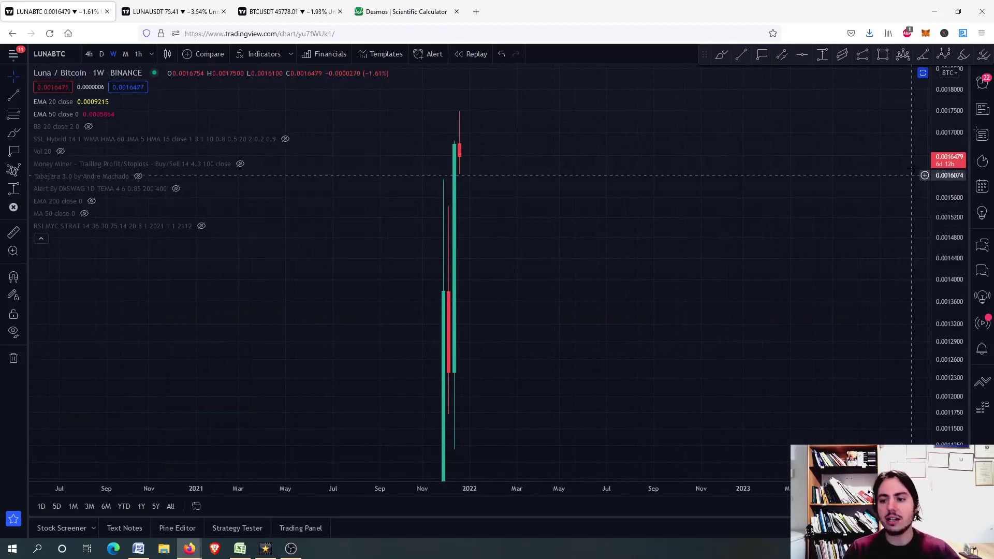
{"action": "left_click_drag", "start_coordinate": [949, 175], "coordinate": [949, 305]}
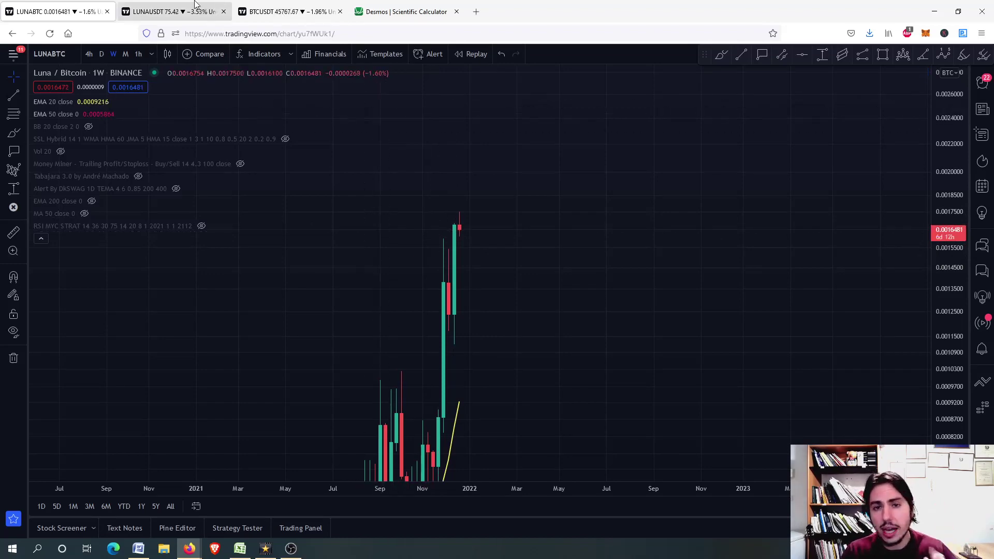
- Open LUNA/USDT on the daily timeframe and pan the chart to frame the recent candles
{"action": "left_click", "coordinate": [163, 11]}
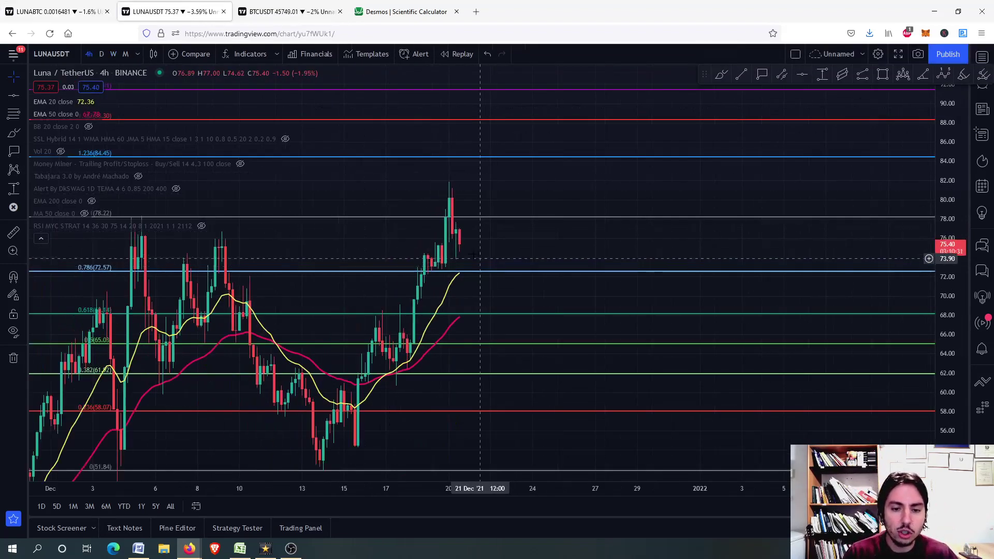
{"action": "scroll", "coordinate": [480, 259], "scroll_direction": "up", "scroll_amount": 3}
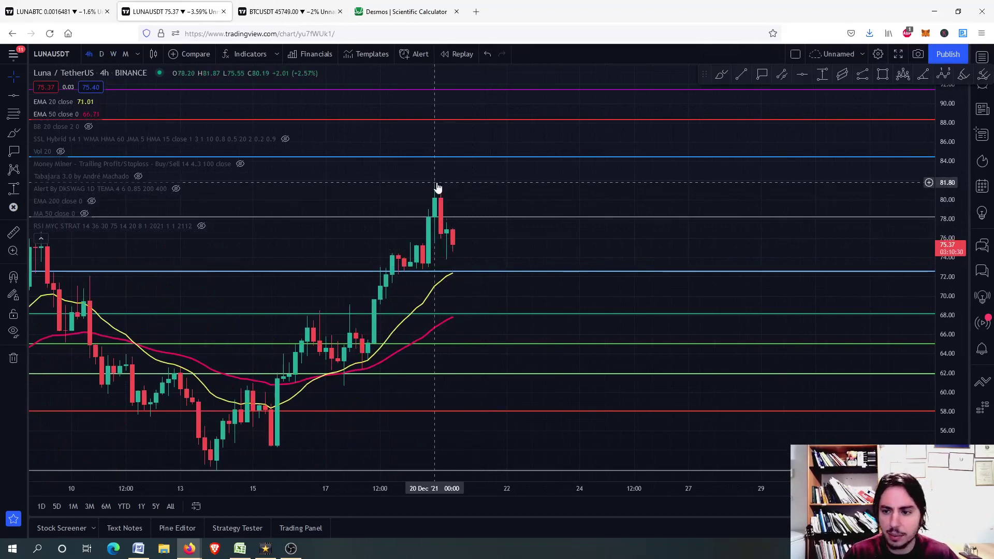
{"action": "scroll", "coordinate": [438, 187], "scroll_direction": "down", "scroll_amount": 3}
{"action": "scroll", "coordinate": [437, 187], "scroll_direction": "down", "scroll_amount": 2}
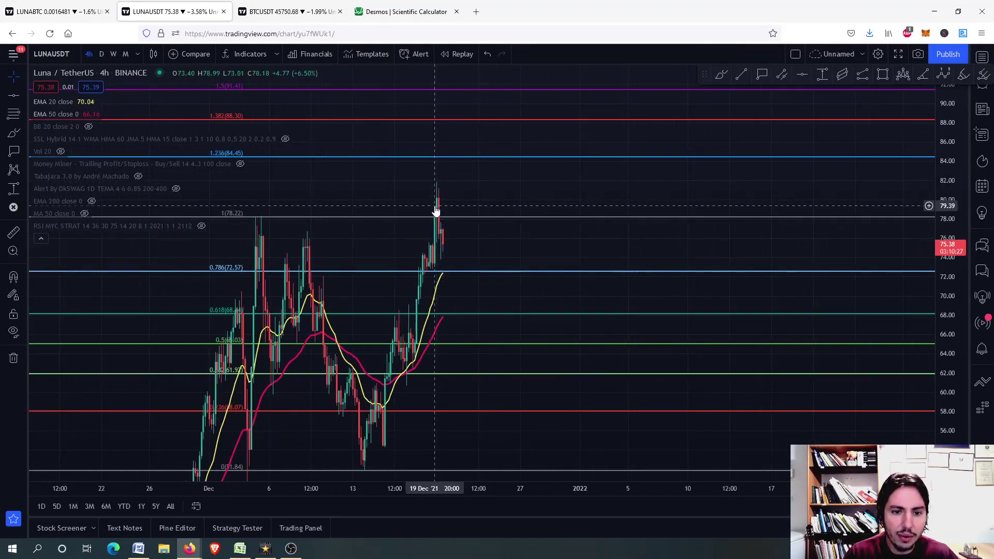
{"action": "scroll", "coordinate": [435, 210], "scroll_direction": "down", "scroll_amount": 3}
{"action": "scroll", "coordinate": [436, 209], "scroll_direction": "down", "scroll_amount": 2}
{"action": "left_click", "coordinate": [101, 53]}
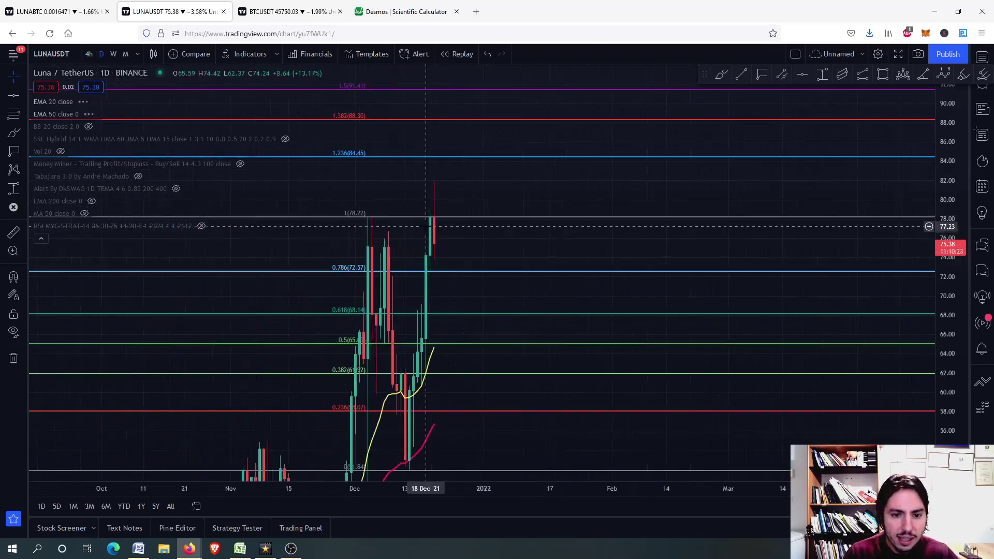
{"action": "scroll", "coordinate": [428, 225], "scroll_direction": "up", "scroll_amount": 3}
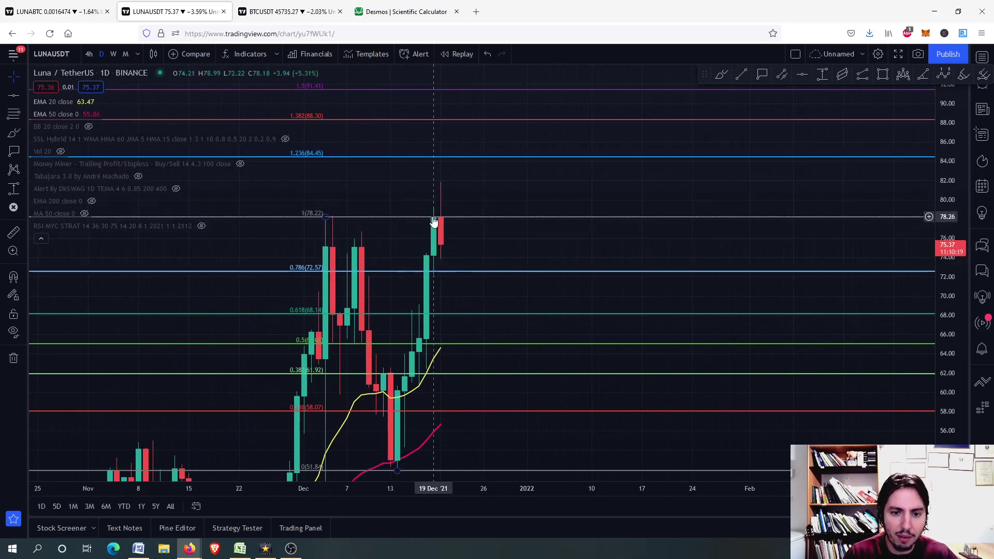
{"action": "scroll", "coordinate": [434, 223], "scroll_direction": "down", "scroll_amount": 2}
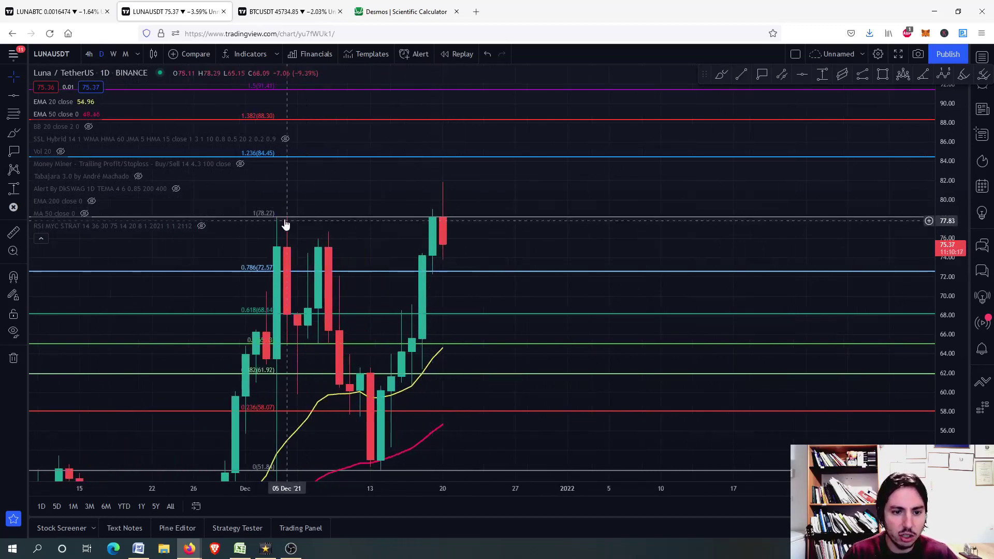
{"action": "left_click_drag", "start_coordinate": [286, 226], "coordinate": [379, 208]}
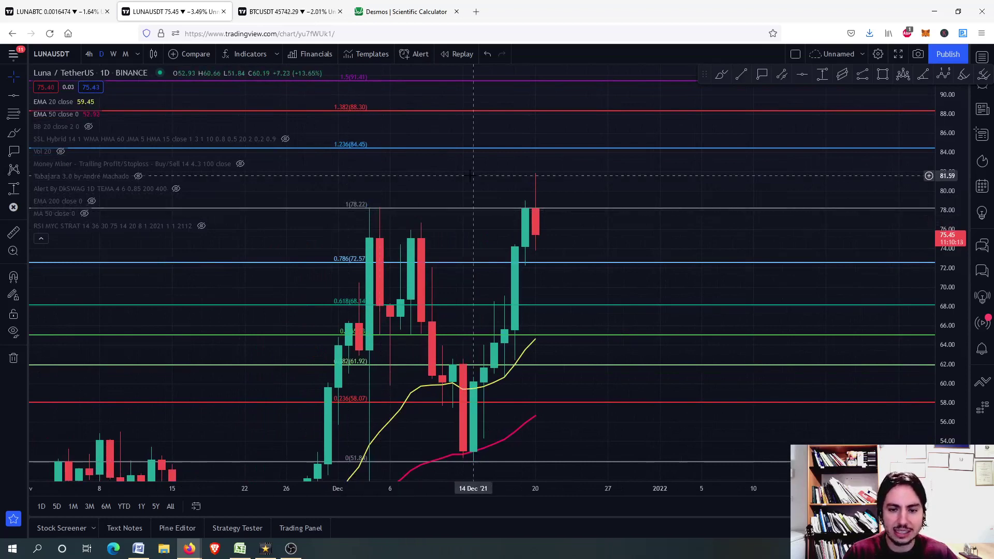
{"action": "left_click_drag", "start_coordinate": [453, 178], "coordinate": [387, 177]}
{"action": "scroll", "coordinate": [387, 177], "scroll_direction": "down", "scroll_amount": 1}
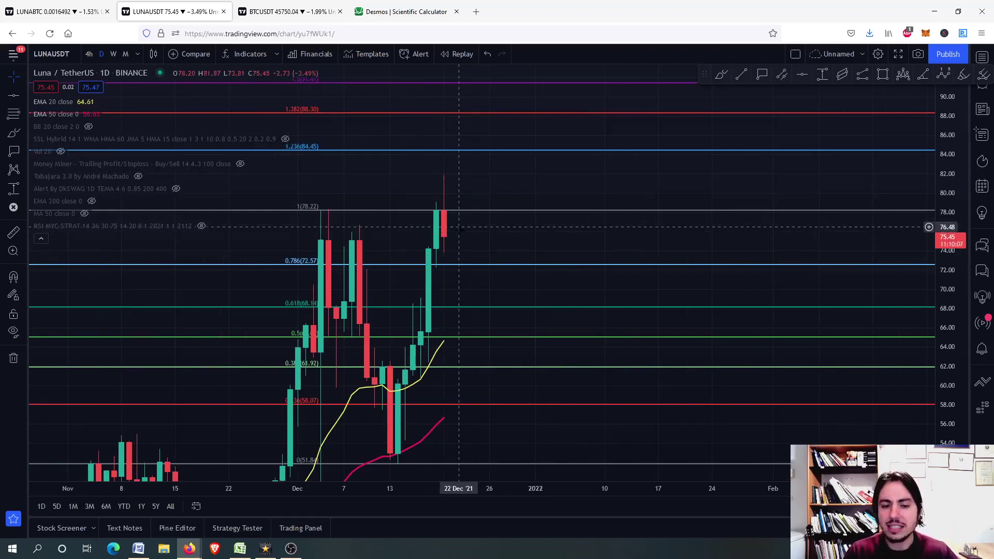
- Clear the old drawings and draw a Fibonacci retracement from the 51.91 low to the 81.75 high
{"action": "right_click", "coordinate": [466, 260]}
{"action": "left_click", "coordinate": [507, 461]}
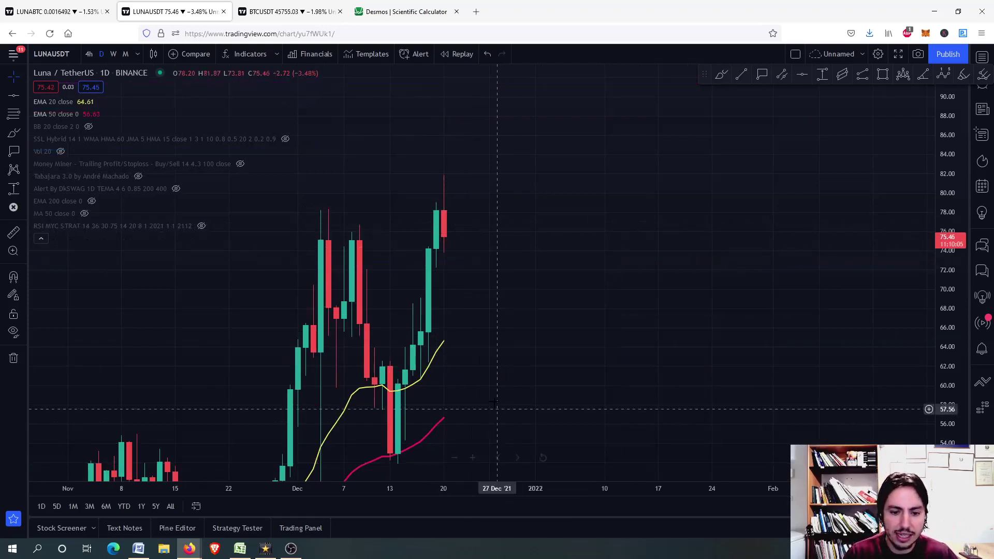
{"action": "left_click", "coordinate": [441, 398]}
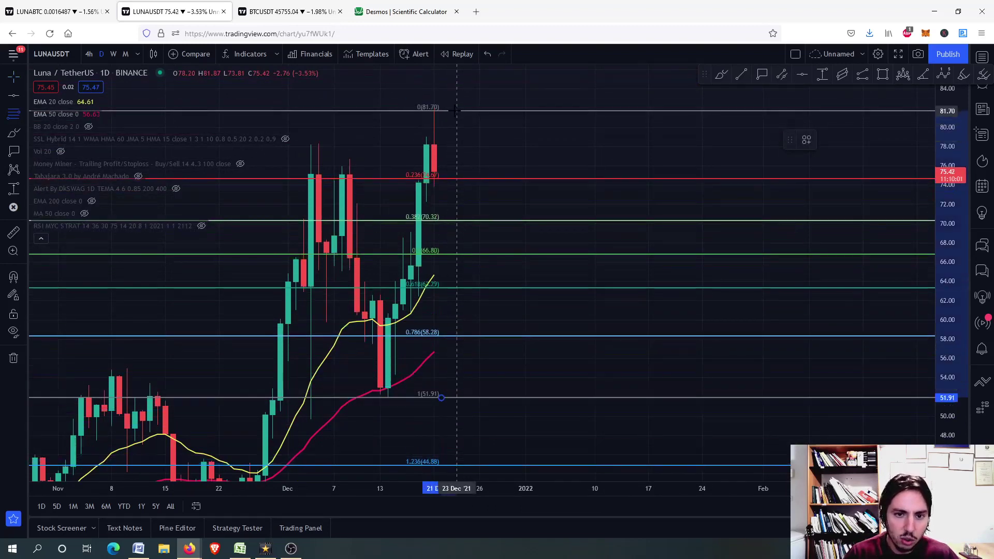
{"action": "left_click", "coordinate": [457, 111]}
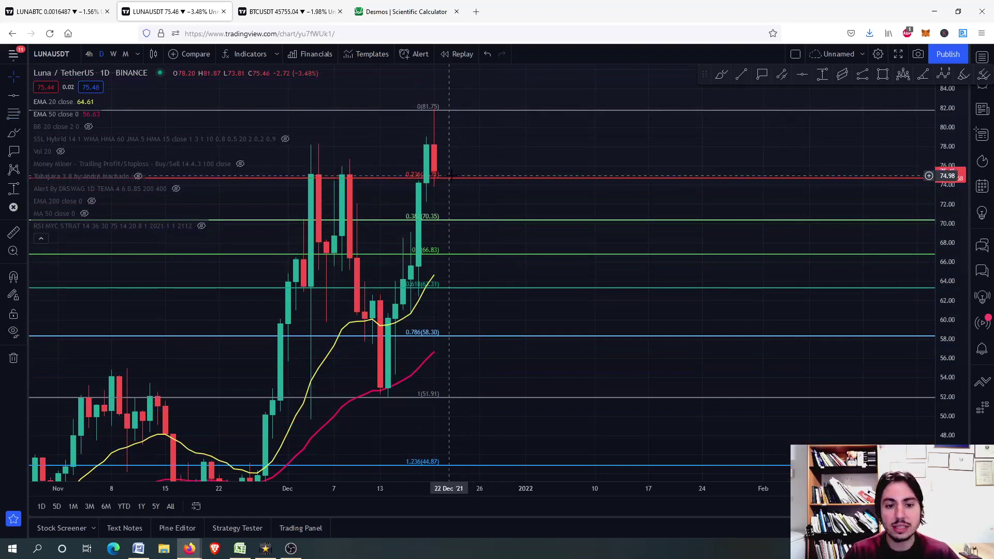
- Add a price label at 70.35, then bring up the BTC/USDT chart
{"action": "left_click", "coordinate": [762, 74]}
{"action": "left_click", "coordinate": [479, 220]}
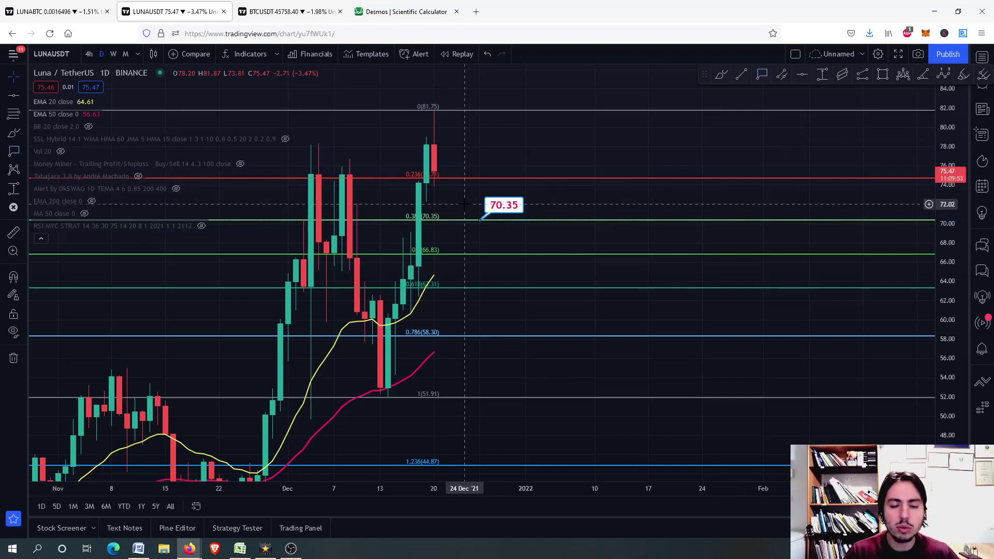
{"action": "left_click", "coordinate": [288, 12]}
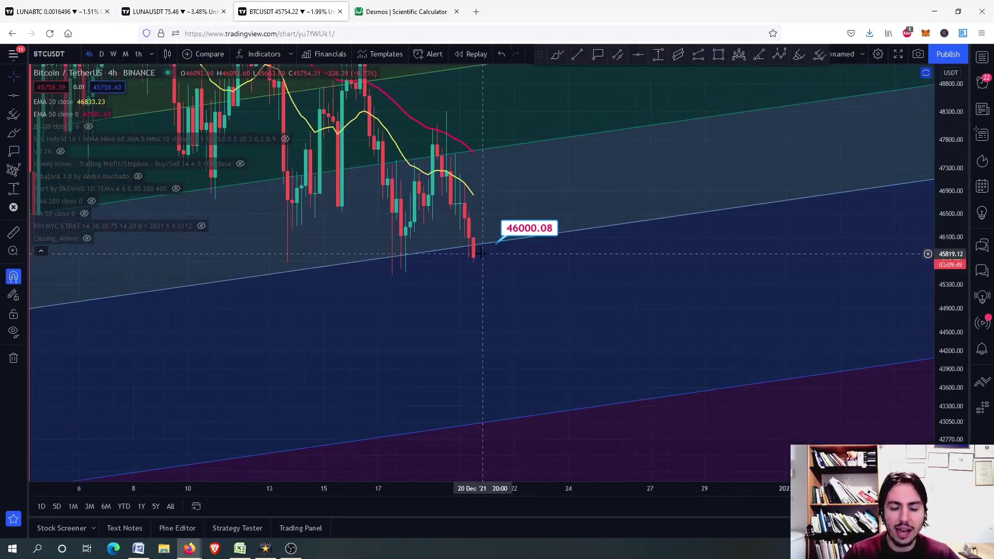
{"action": "scroll", "coordinate": [477, 273], "scroll_direction": "down", "scroll_amount": 3}
{"action": "scroll", "coordinate": [472, 262], "scroll_direction": "up", "scroll_amount": 1}
{"action": "scroll", "coordinate": [471, 262], "scroll_direction": "up", "scroll_amount": 2}
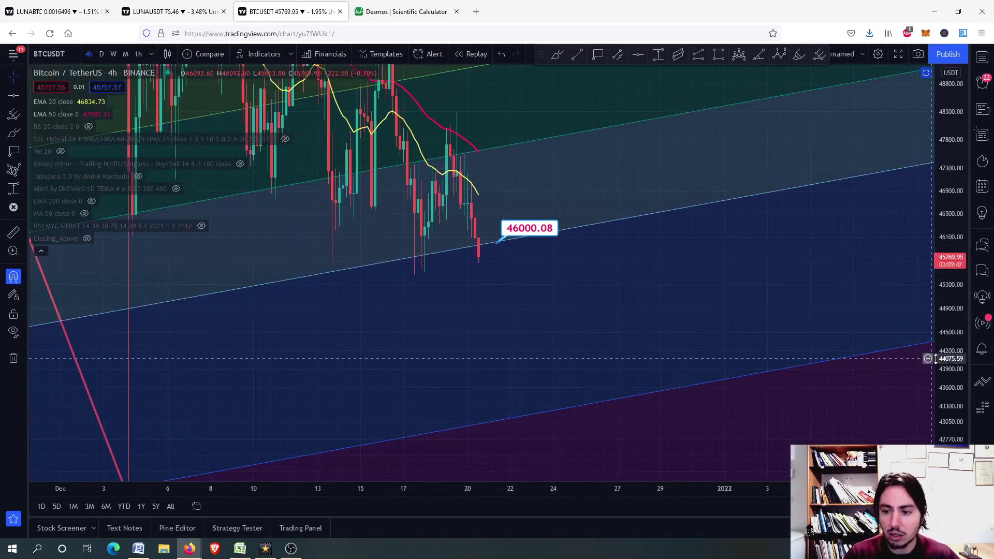
{"action": "scroll", "coordinate": [478, 249], "scroll_direction": "up", "scroll_amount": 2}
{"action": "scroll", "coordinate": [483, 237], "scroll_direction": "up", "scroll_amount": 1}
{"action": "scroll", "coordinate": [483, 237], "scroll_direction": "down", "scroll_amount": 1}
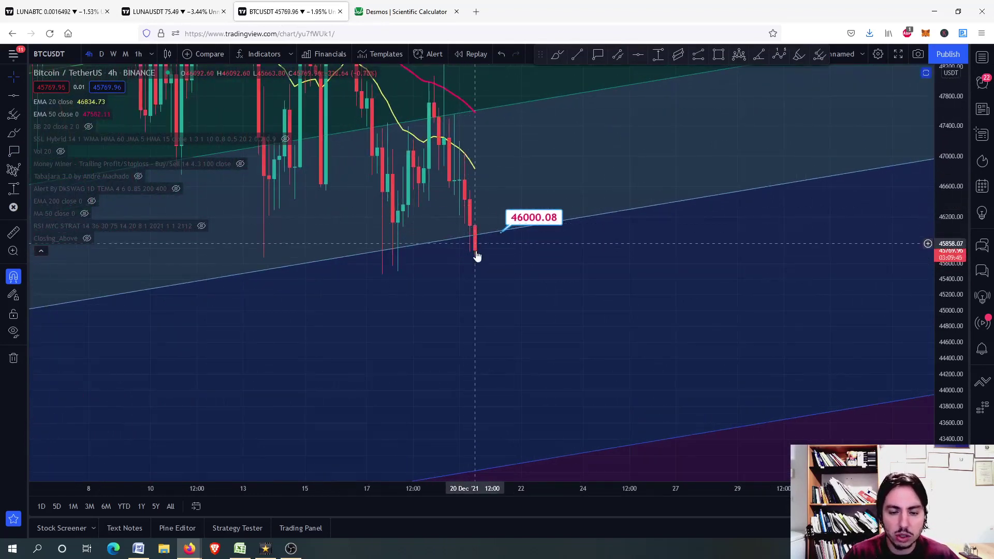
{"action": "scroll", "coordinate": [476, 259], "scroll_direction": "down", "scroll_amount": 1}
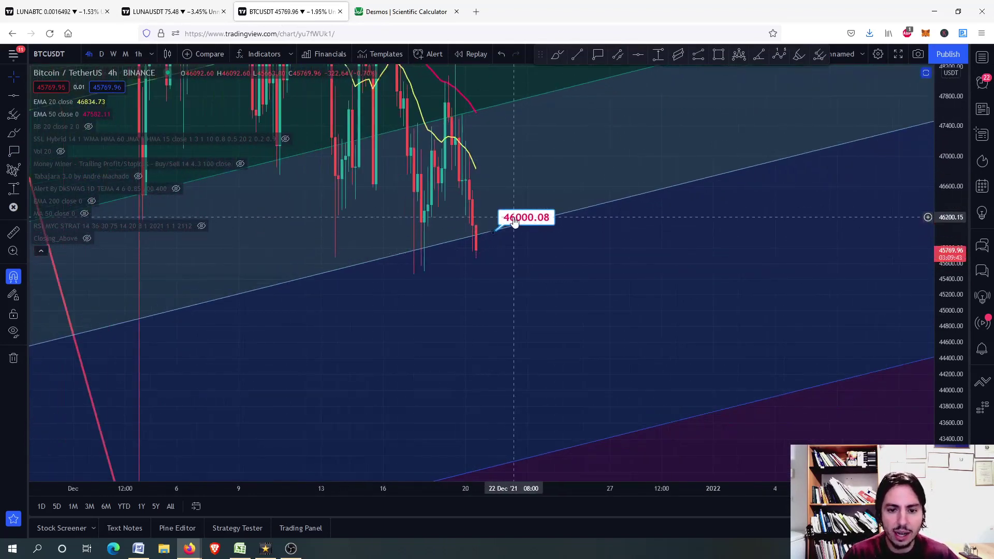
- Drag the BTC price note down onto the channel line, briefly checking LUNA/USDT before returning
{"action": "left_click_drag", "start_coordinate": [478, 260], "coordinate": [477, 250]}
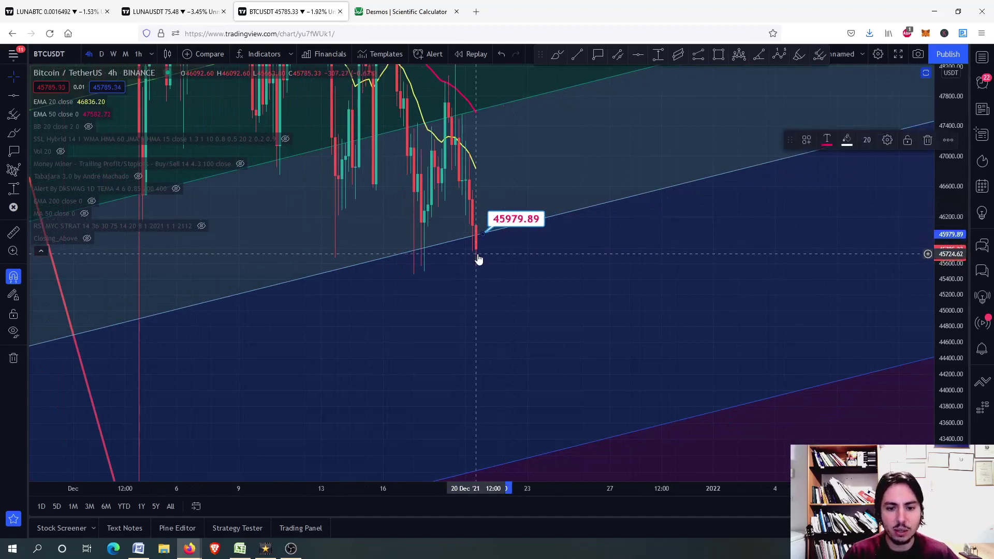
{"action": "scroll", "coordinate": [477, 251], "scroll_direction": "down", "scroll_amount": 1}
{"action": "scroll", "coordinate": [480, 264], "scroll_direction": "up", "scroll_amount": 2}
{"action": "scroll", "coordinate": [480, 268], "scroll_direction": "down", "scroll_amount": 2}
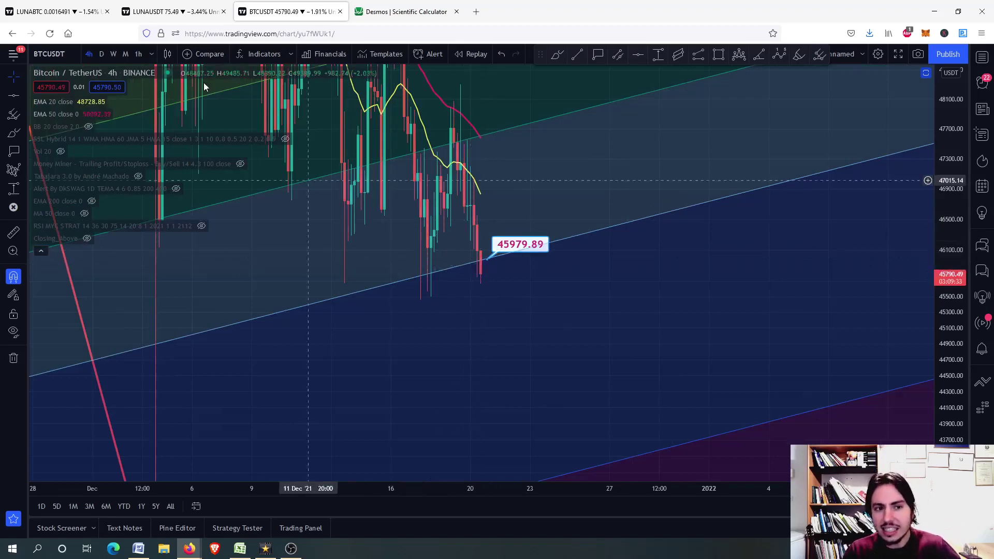
{"action": "left_click", "coordinate": [172, 11]}
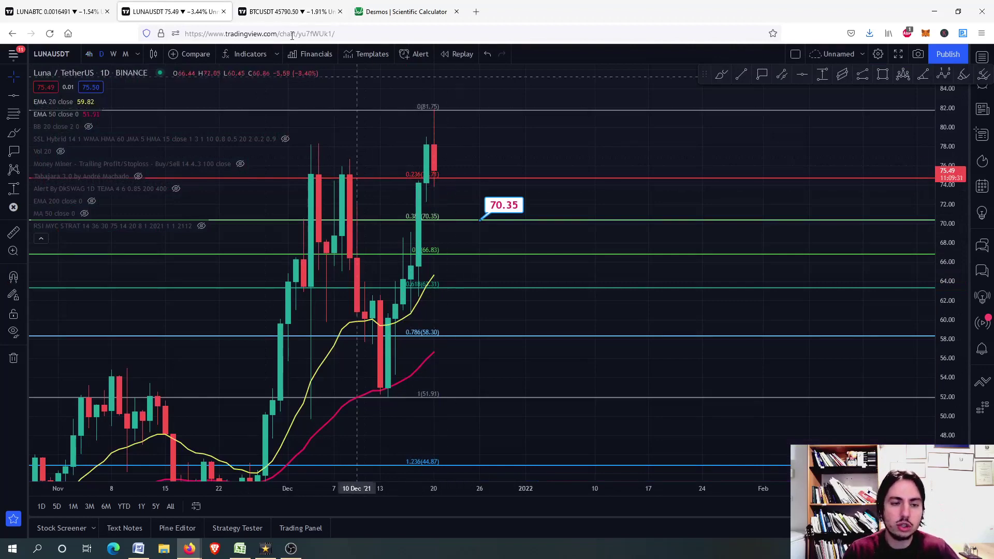
{"action": "left_click", "coordinate": [288, 11]}
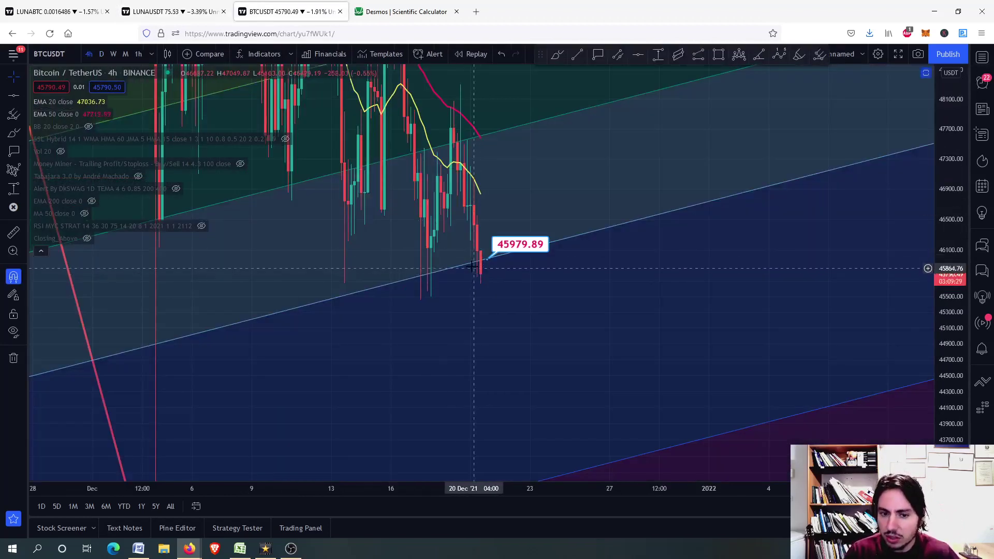
{"action": "scroll", "coordinate": [483, 286], "scroll_direction": "up", "scroll_amount": 3}
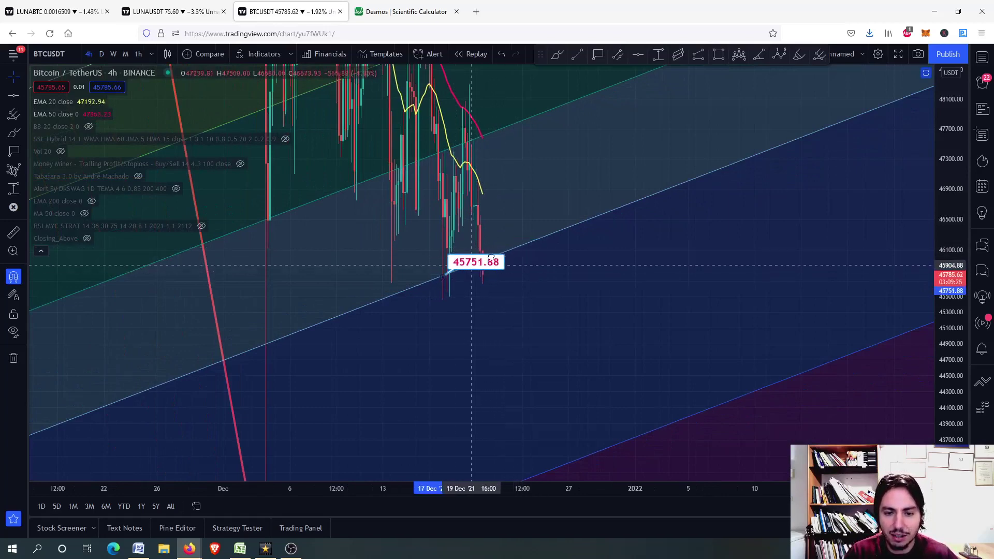
- Move the price note aside to 46889.56 and trace the channel's lower boundary with a yellow trend line
{"action": "left_click_drag", "start_coordinate": [509, 250], "coordinate": [749, 181]}
{"action": "left_click", "coordinate": [578, 57]}
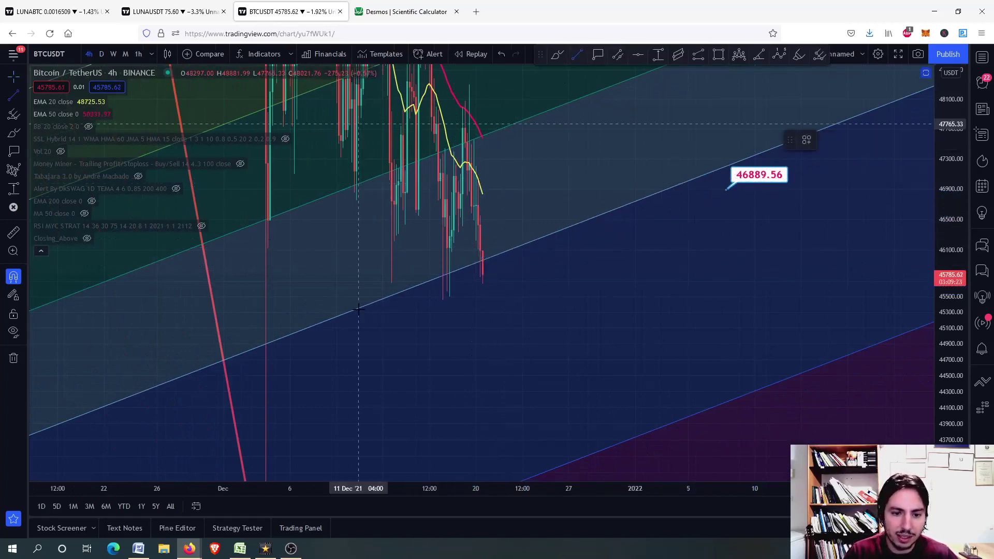
{"action": "left_click", "coordinate": [324, 322]}
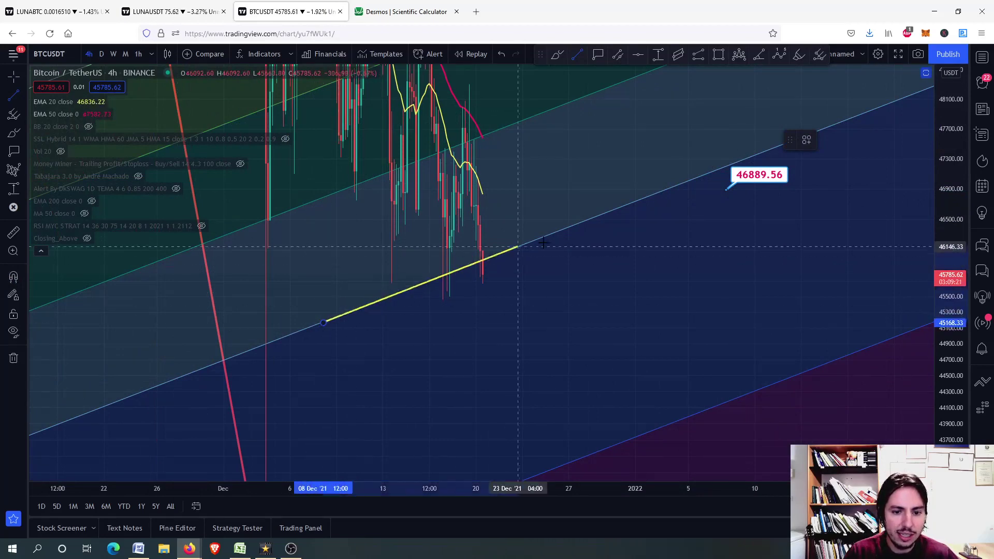
{"action": "left_click", "coordinate": [634, 200]}
{"action": "scroll", "coordinate": [482, 279], "scroll_direction": "down", "scroll_amount": 2}
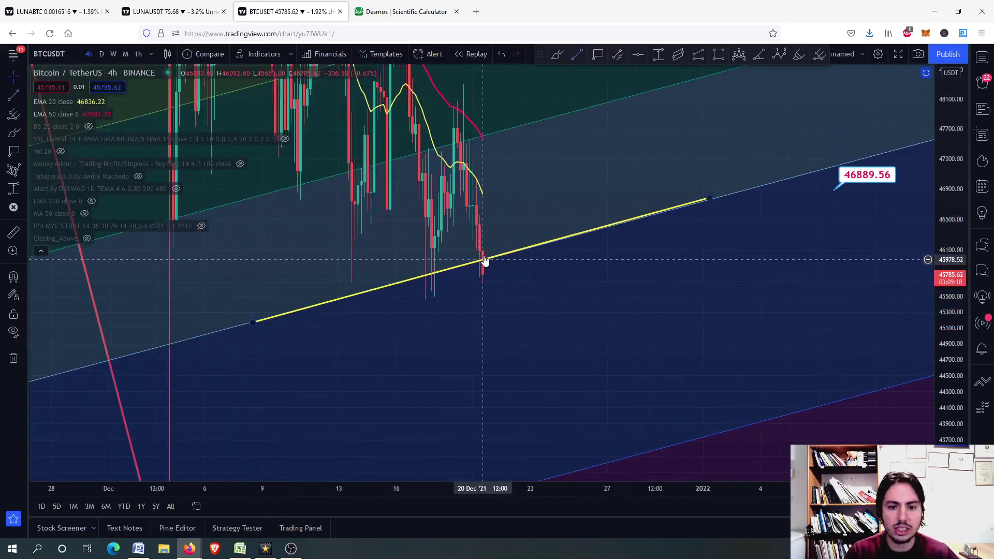
{"action": "scroll", "coordinate": [483, 268], "scroll_direction": "down", "scroll_amount": 2}
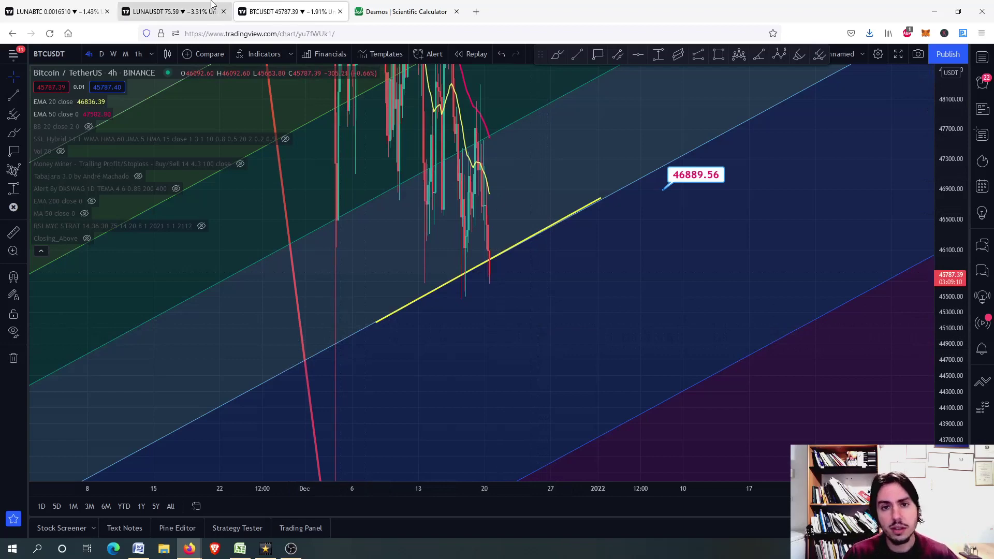
- Return to LUNA/BTC, restore its indicator panes, and enlarge RSI to inspect the yellow trend line
{"action": "left_click", "coordinate": [171, 11]}
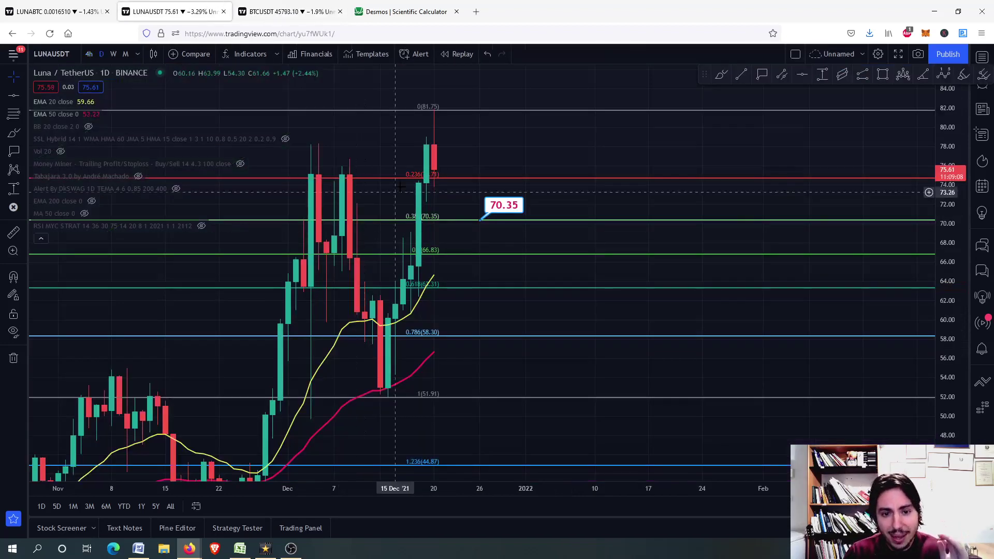
{"action": "left_click", "coordinate": [55, 11]}
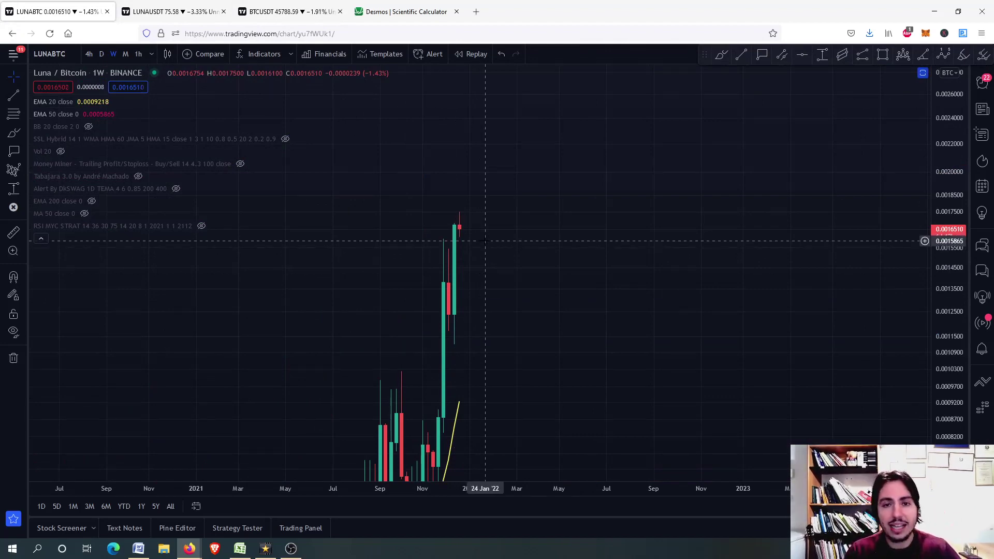
{"action": "double_click", "coordinate": [485, 239]}
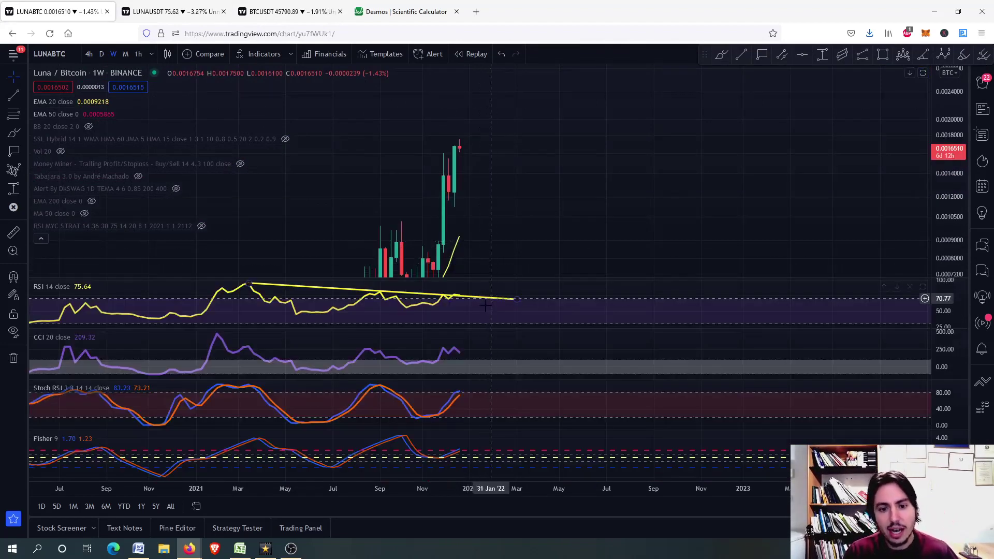
{"action": "double_click", "coordinate": [463, 299]}
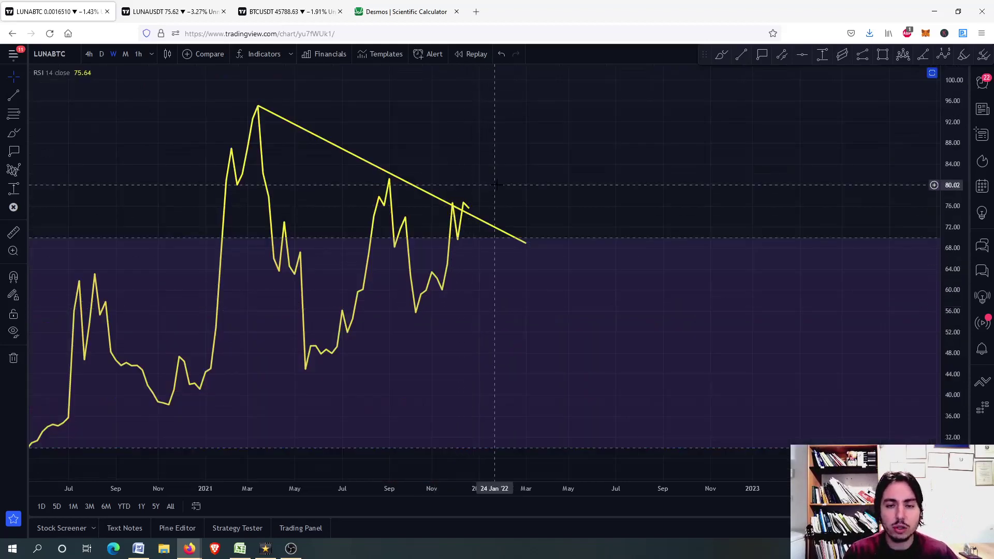
{"action": "double_click", "coordinate": [491, 203]}
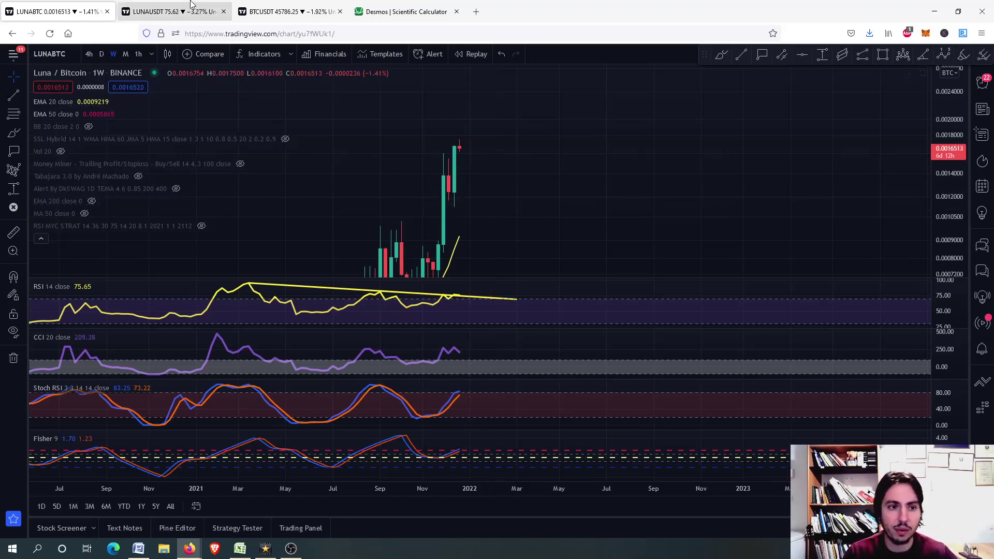
- Switch to LUNA/USDT and zoom and pan over the 51.91–81.75 Fibonacci levels and 70.35 label
{"action": "key", "text": "ctrl+Tab"}
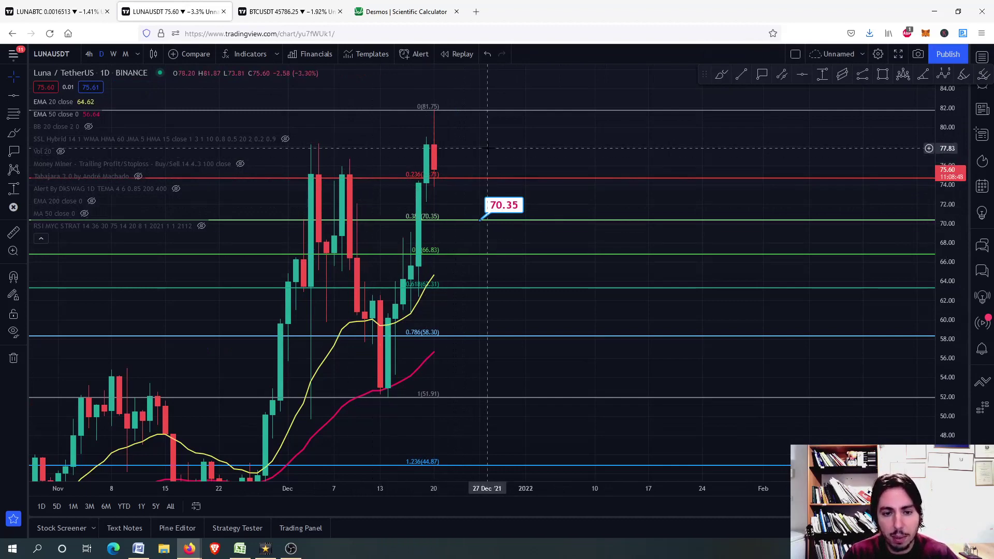
{"action": "scroll", "coordinate": [466, 171], "scroll_direction": "down", "scroll_amount": 2}
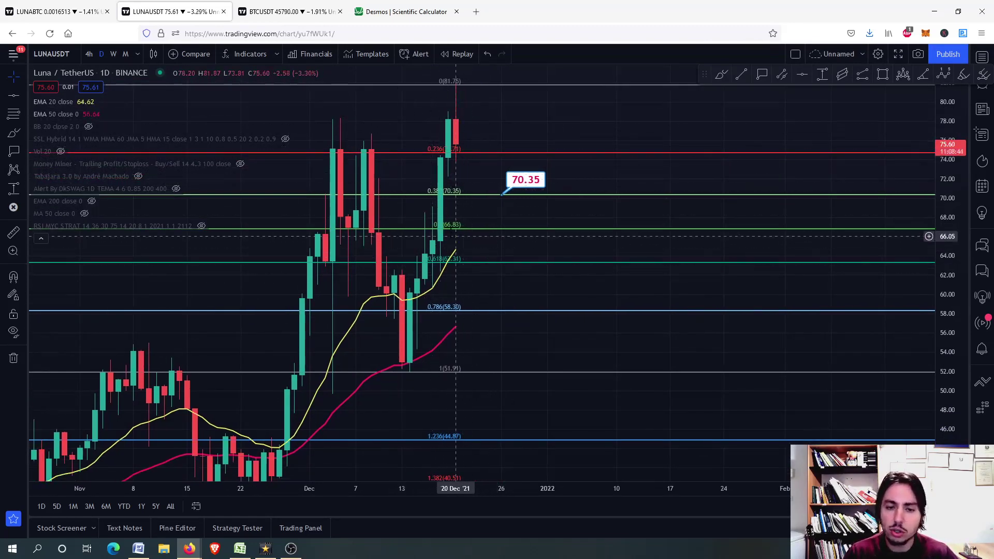
{"action": "scroll", "coordinate": [449, 138], "scroll_direction": "up", "scroll_amount": 2}
{"action": "scroll", "coordinate": [449, 138], "scroll_direction": "down", "scroll_amount": 2}
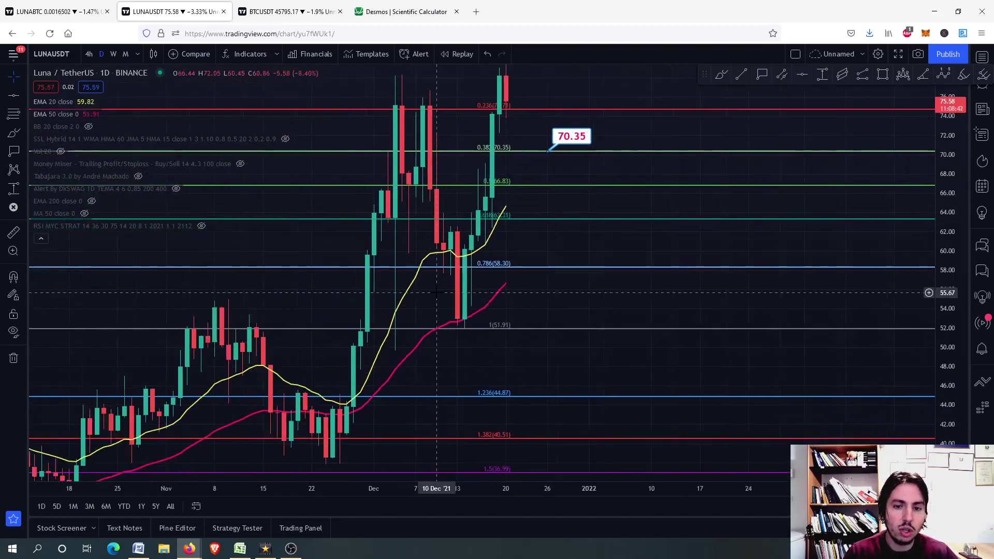
{"action": "left_click_drag", "start_coordinate": [944, 195], "coordinate": [943, 280]}
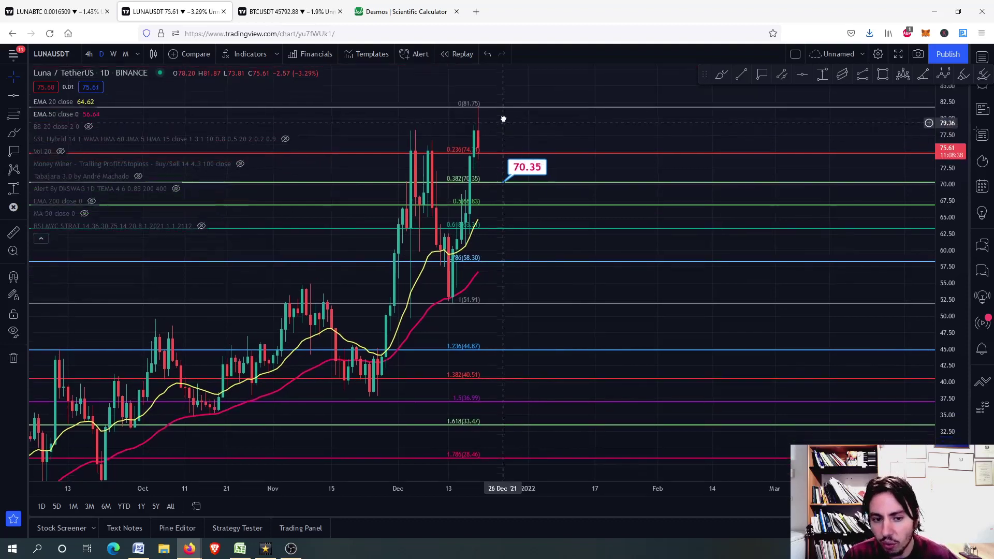
{"action": "scroll", "coordinate": [503, 155], "scroll_direction": "down", "scroll_amount": 5}
{"action": "scroll", "coordinate": [497, 287], "scroll_direction": "down", "scroll_amount": 5}
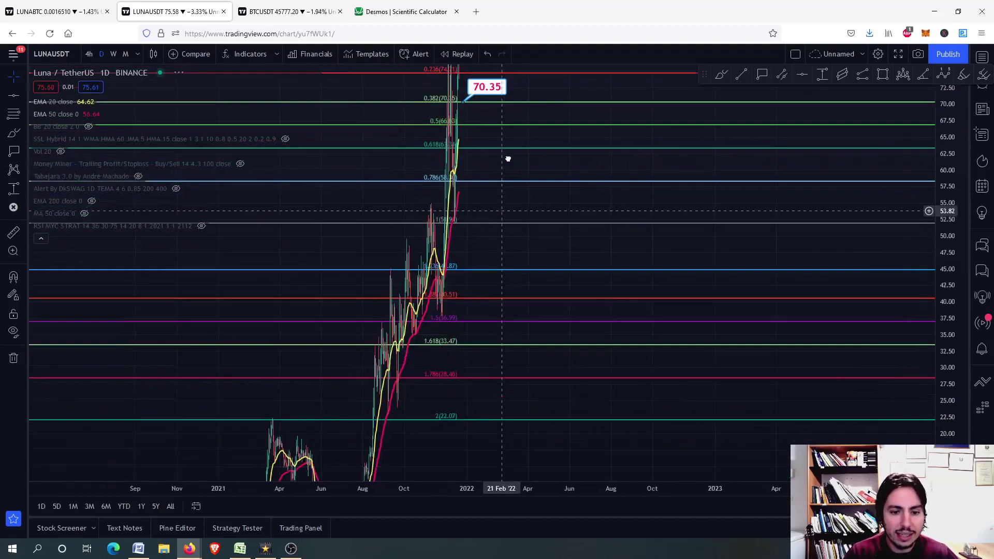
{"action": "left_click_drag", "start_coordinate": [499, 290], "coordinate": [443, 351]}
{"action": "left_click_drag", "start_coordinate": [943, 233], "coordinate": [943, 195]}
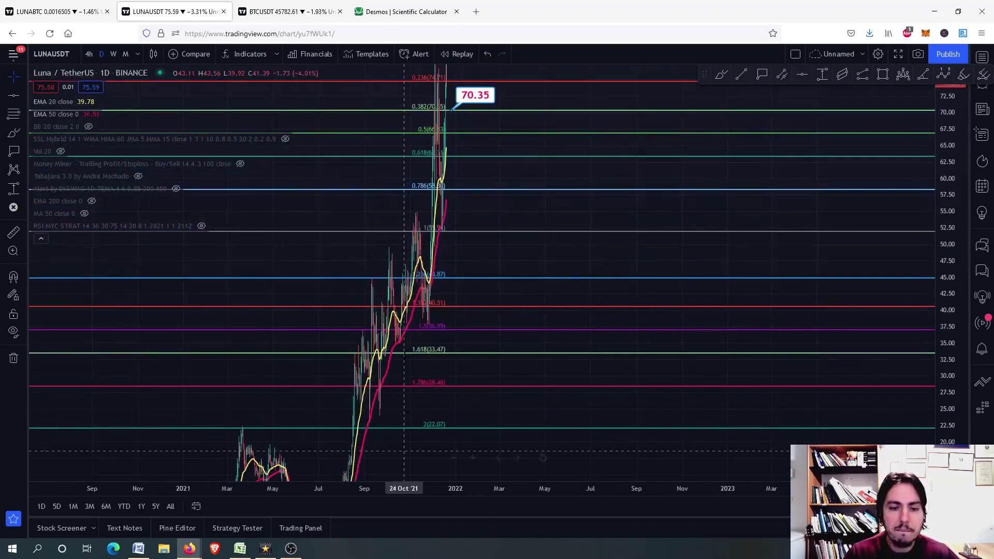
{"action": "left_click_drag", "start_coordinate": [484, 249], "coordinate": [485, 218]}
{"action": "scroll", "coordinate": [485, 217], "scroll_direction": "up", "scroll_amount": 3}
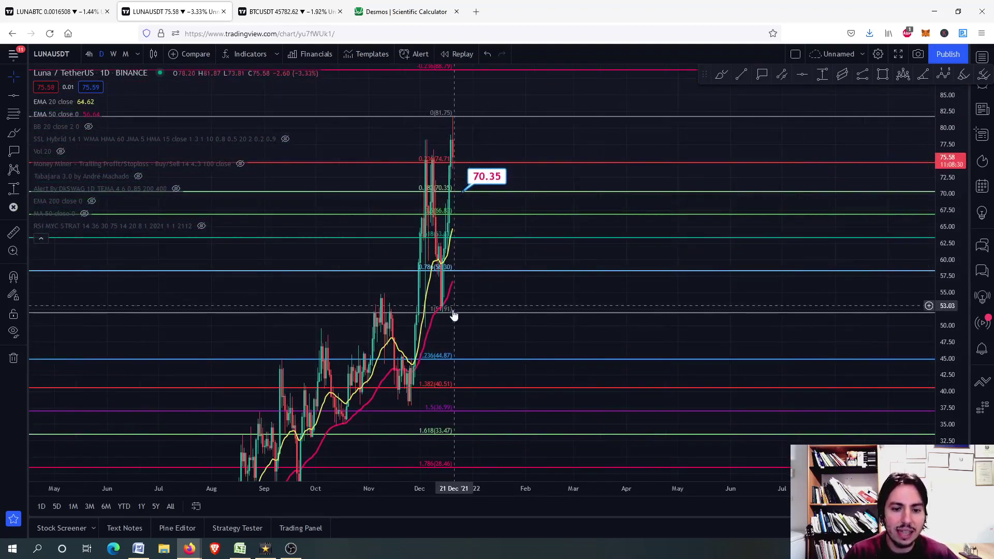
{"action": "scroll", "coordinate": [464, 305], "scroll_direction": "up", "scroll_amount": 2}
{"action": "scroll", "coordinate": [464, 305], "scroll_direction": "up", "scroll_amount": 2}
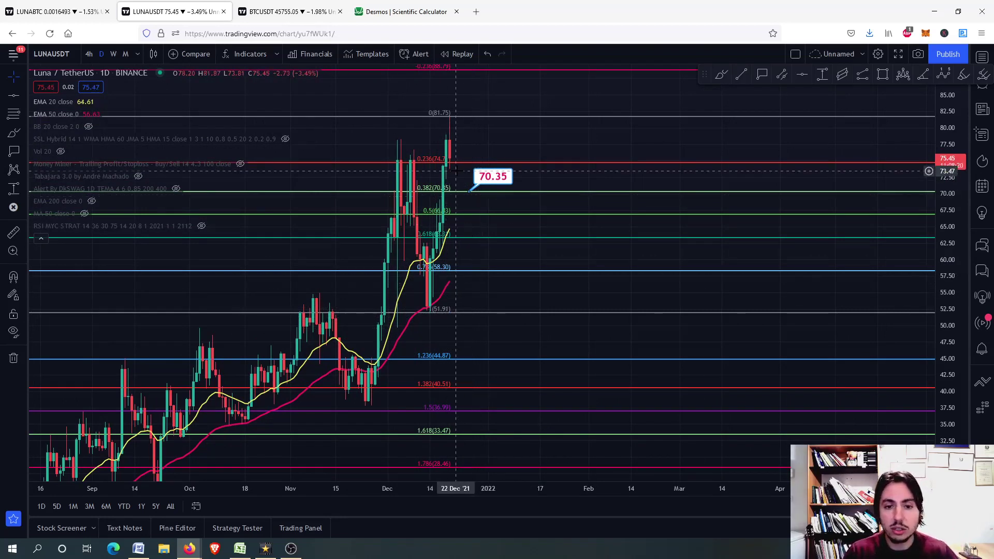
{"action": "scroll", "coordinate": [456, 170], "scroll_direction": "down", "scroll_amount": 4}
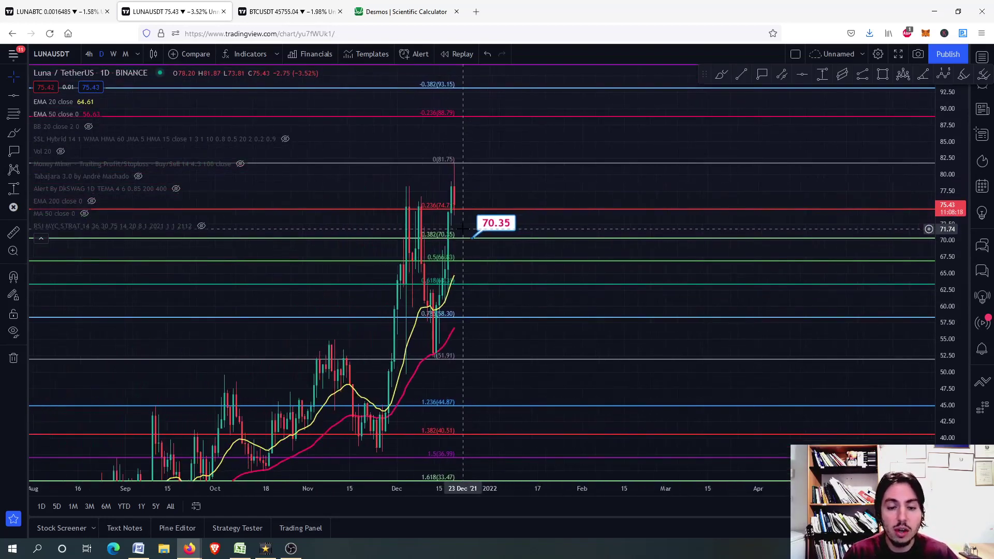
- Switch LUNA/USDT to 4-hour, then daily candles, and inspect the daily RSI pane
{"action": "left_click", "coordinate": [95, 48]}
{"action": "left_click", "coordinate": [102, 54]}
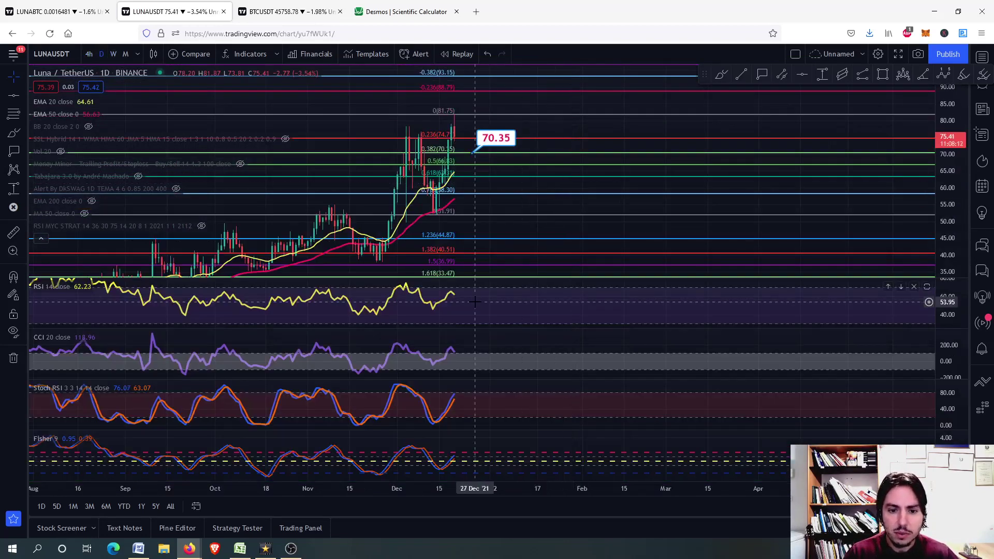
{"action": "double_click", "coordinate": [473, 289]}
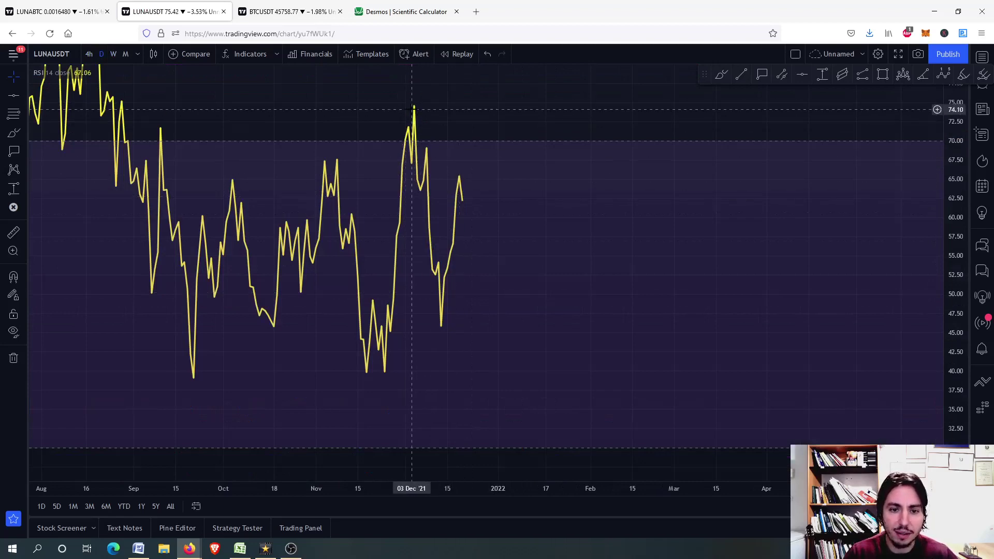
{"action": "scroll", "coordinate": [479, 202], "scroll_direction": "down", "scroll_amount": 2}
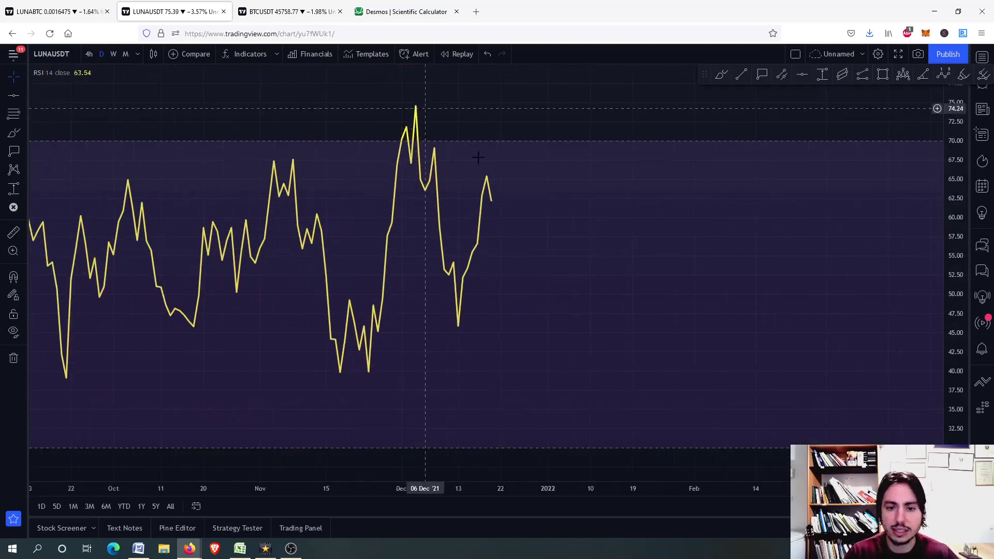
{"action": "double_click", "coordinate": [501, 213]}
- Switch to weekly candles, inspect the weekly RSI, then show the price pane alone
{"action": "left_click", "coordinate": [113, 54]}
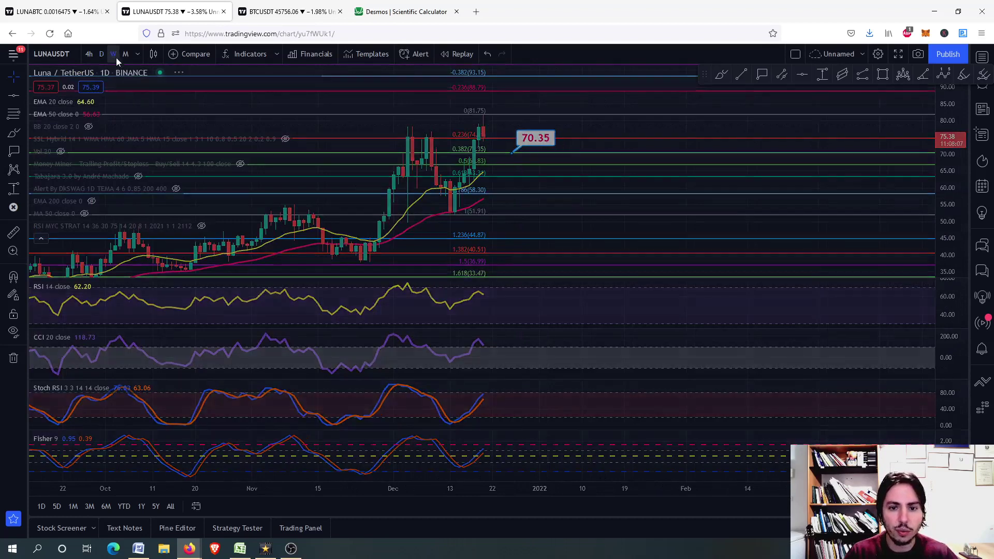
{"action": "double_click", "coordinate": [529, 311]}
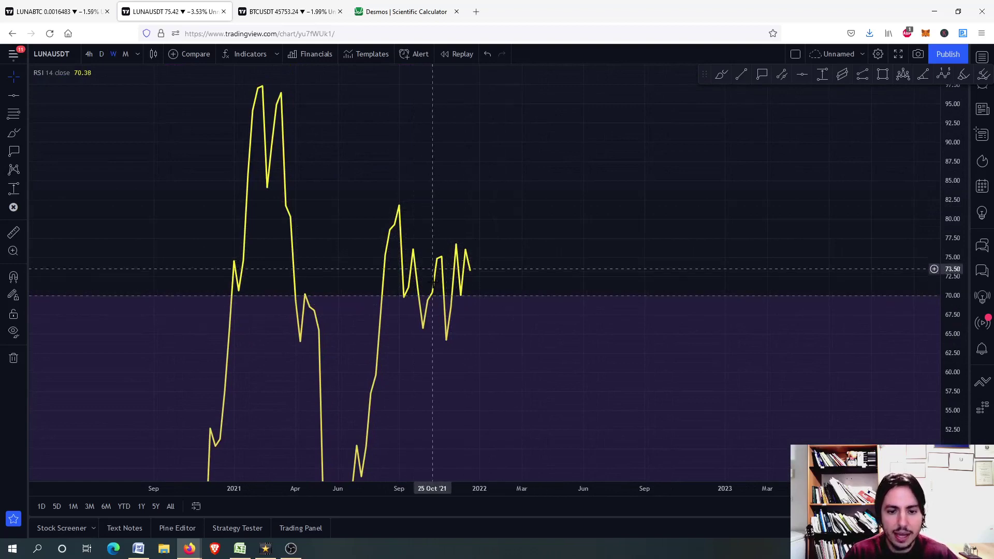
{"action": "double_click", "coordinate": [521, 260]}
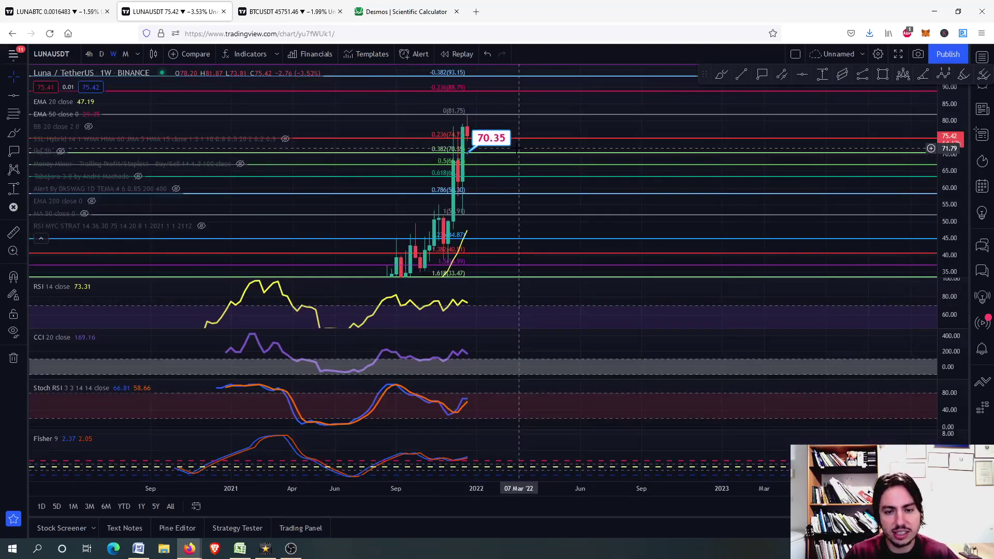
{"action": "double_click", "coordinate": [509, 155]}
{"action": "scroll", "coordinate": [477, 274], "scroll_direction": "up", "scroll_amount": 2}
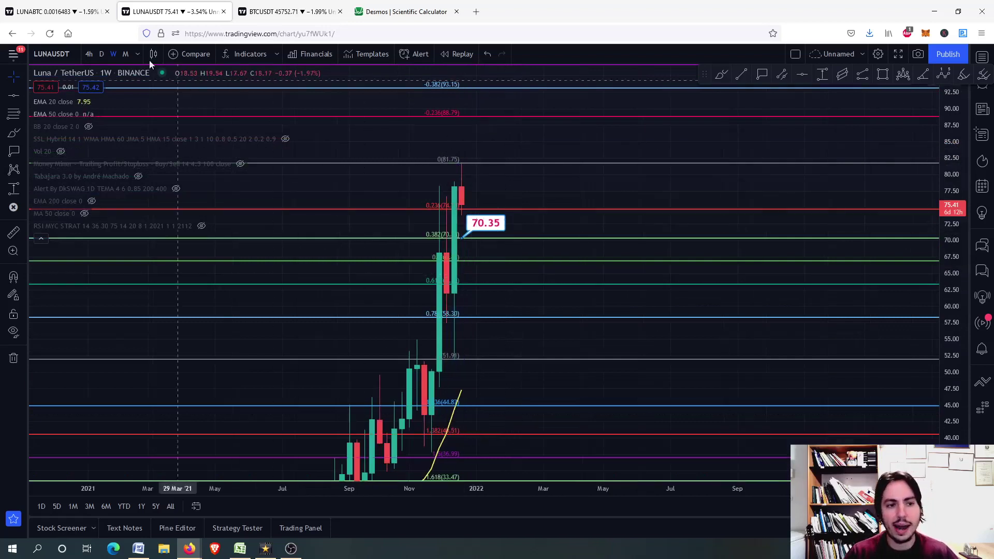
- Switch LUNA/USDT to 4h candles and place the price label on the 0.382 Fibonacci line (70.51)
{"action": "left_click", "coordinate": [88, 54]}
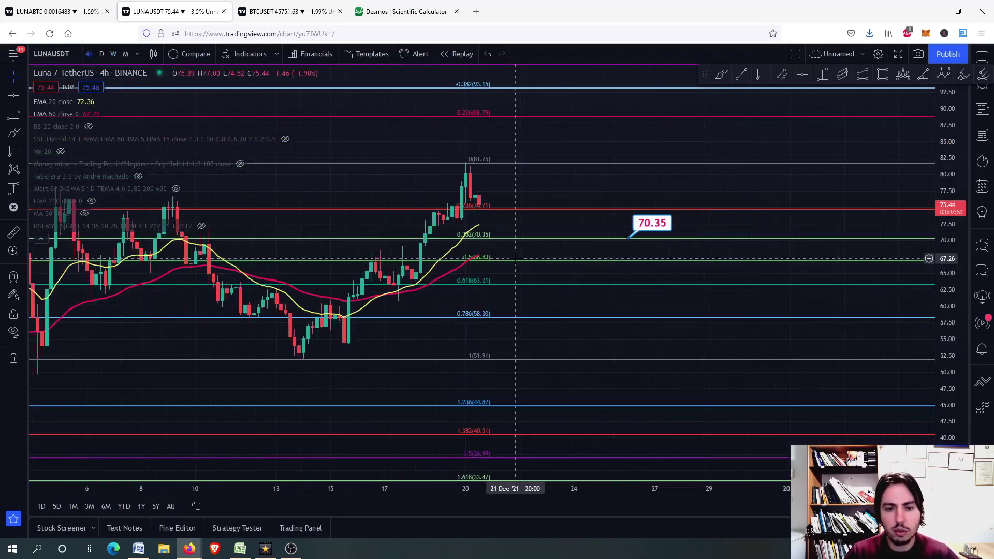
{"action": "mouse_move", "coordinate": [652, 224]}
{"action": "left_mouse_down"}
{"action": "mouse_move", "coordinate": [513, 206]}
{"action": "mouse_move", "coordinate": [501, 223]}
{"action": "left_mouse_up"}
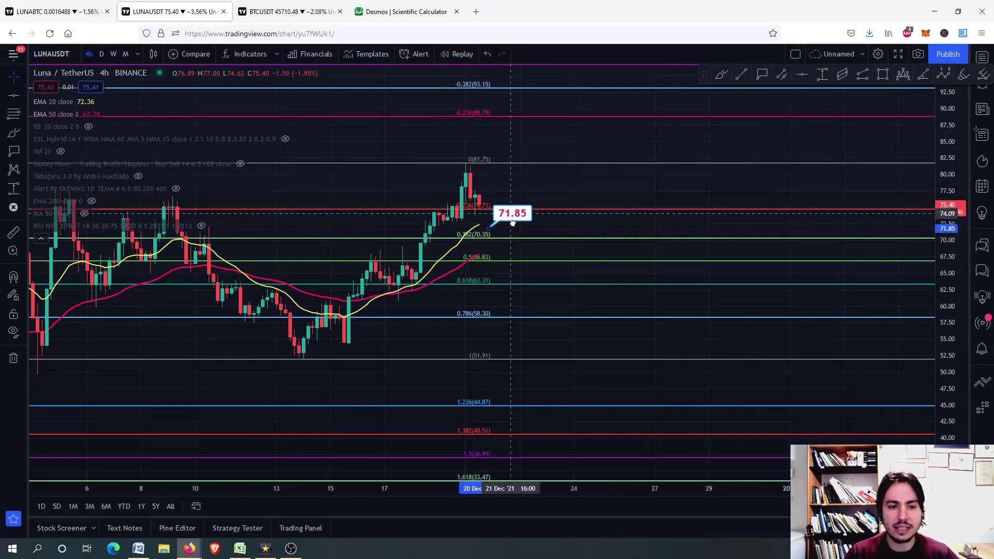
{"action": "left_click_drag", "start_coordinate": [505, 216], "coordinate": [523, 223]}
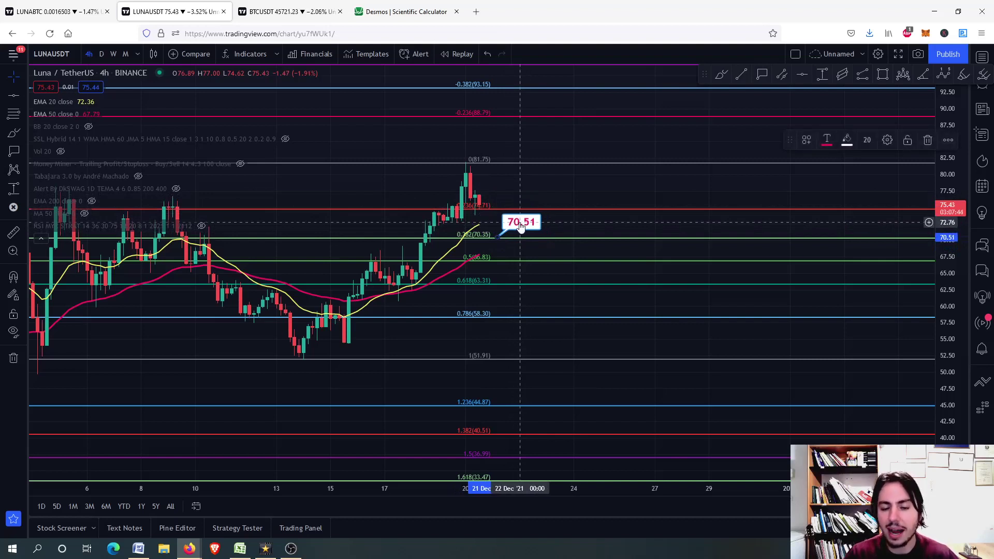